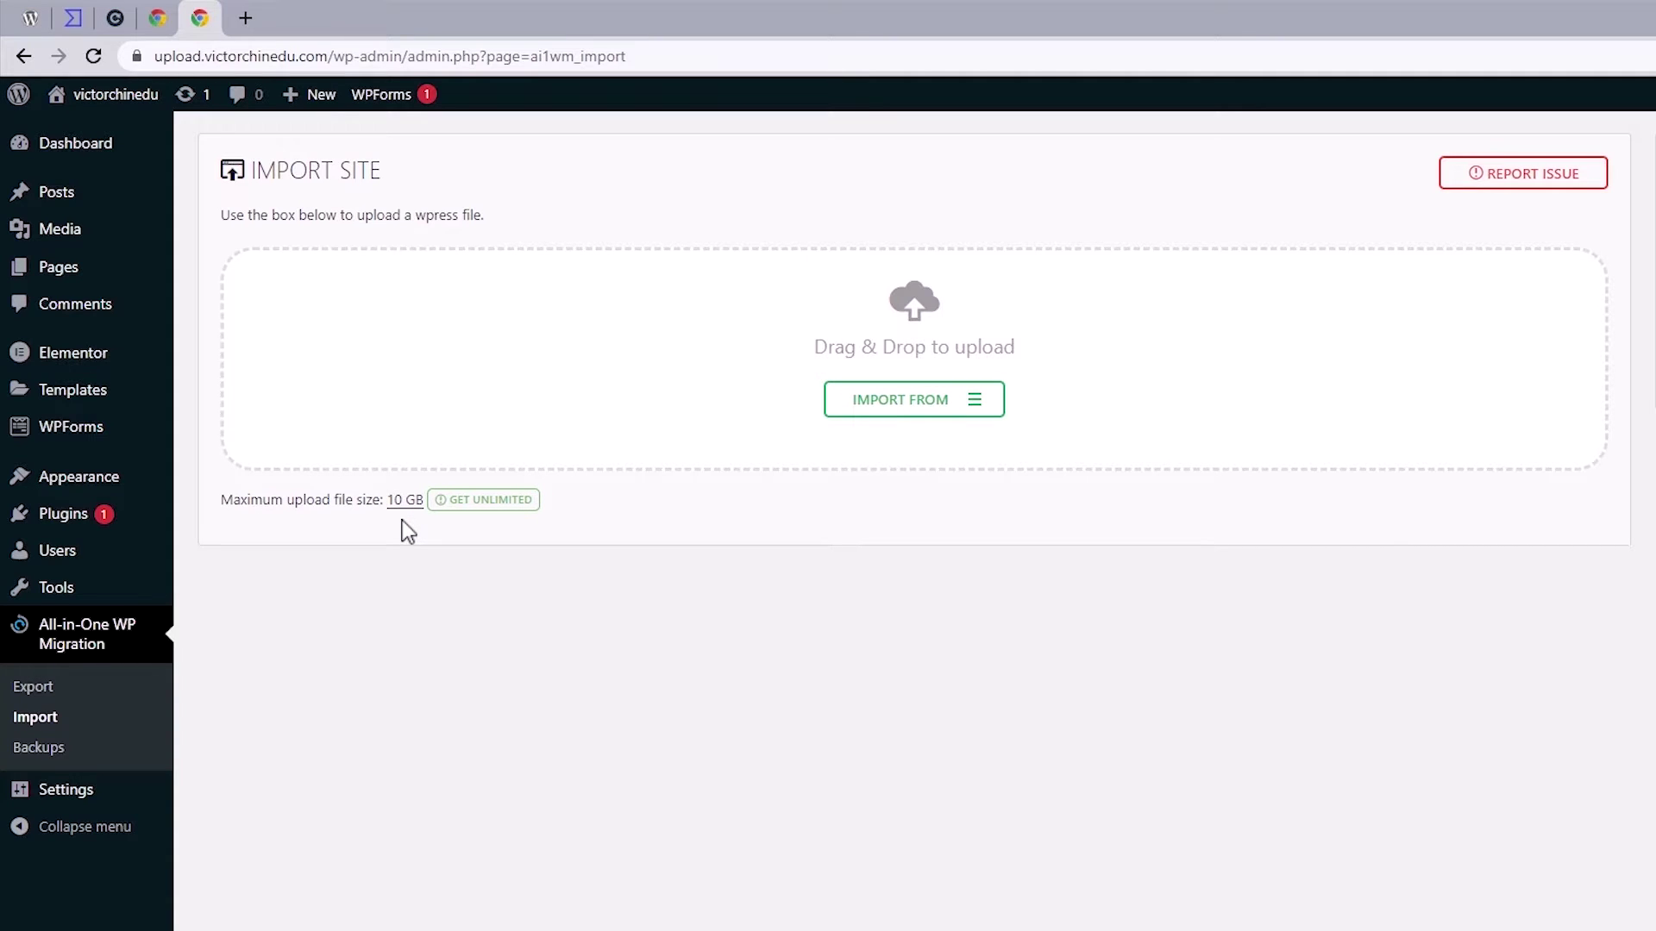
# Step: Switch to the All-in-One WP Migration plugin's wordpress.org page
pyautogui.click(35, 24)
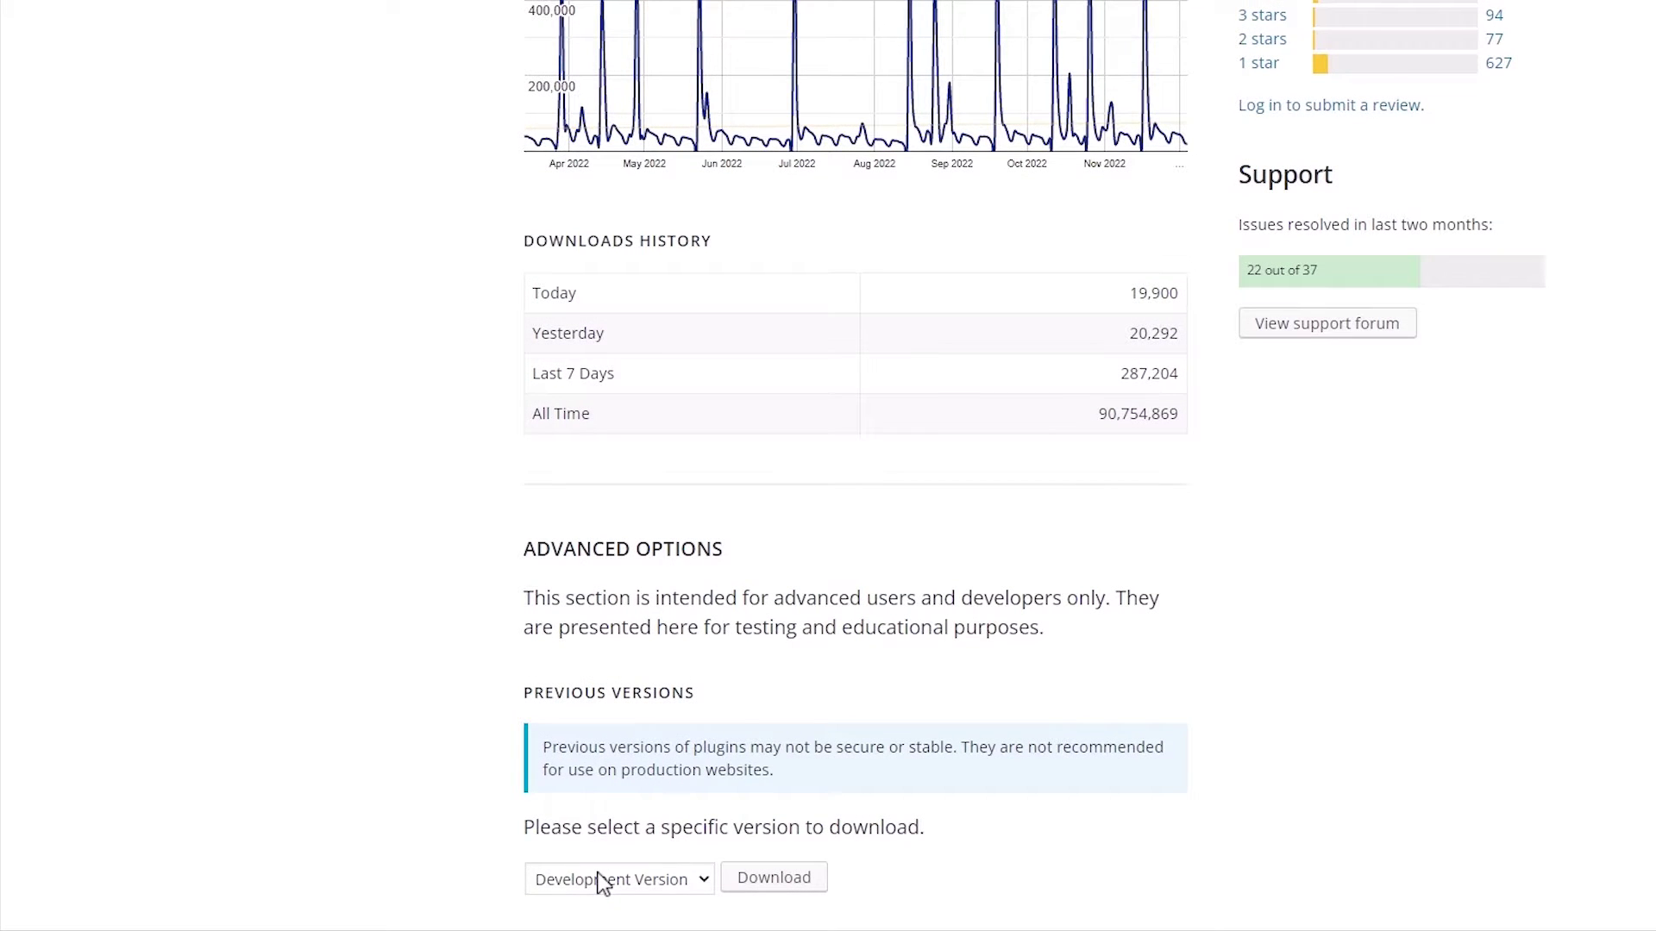
# Step: List the plugin's older versions, then view its VirusTotal scan and the gigabytes-to-bytes converter
pyautogui.click(602, 882)
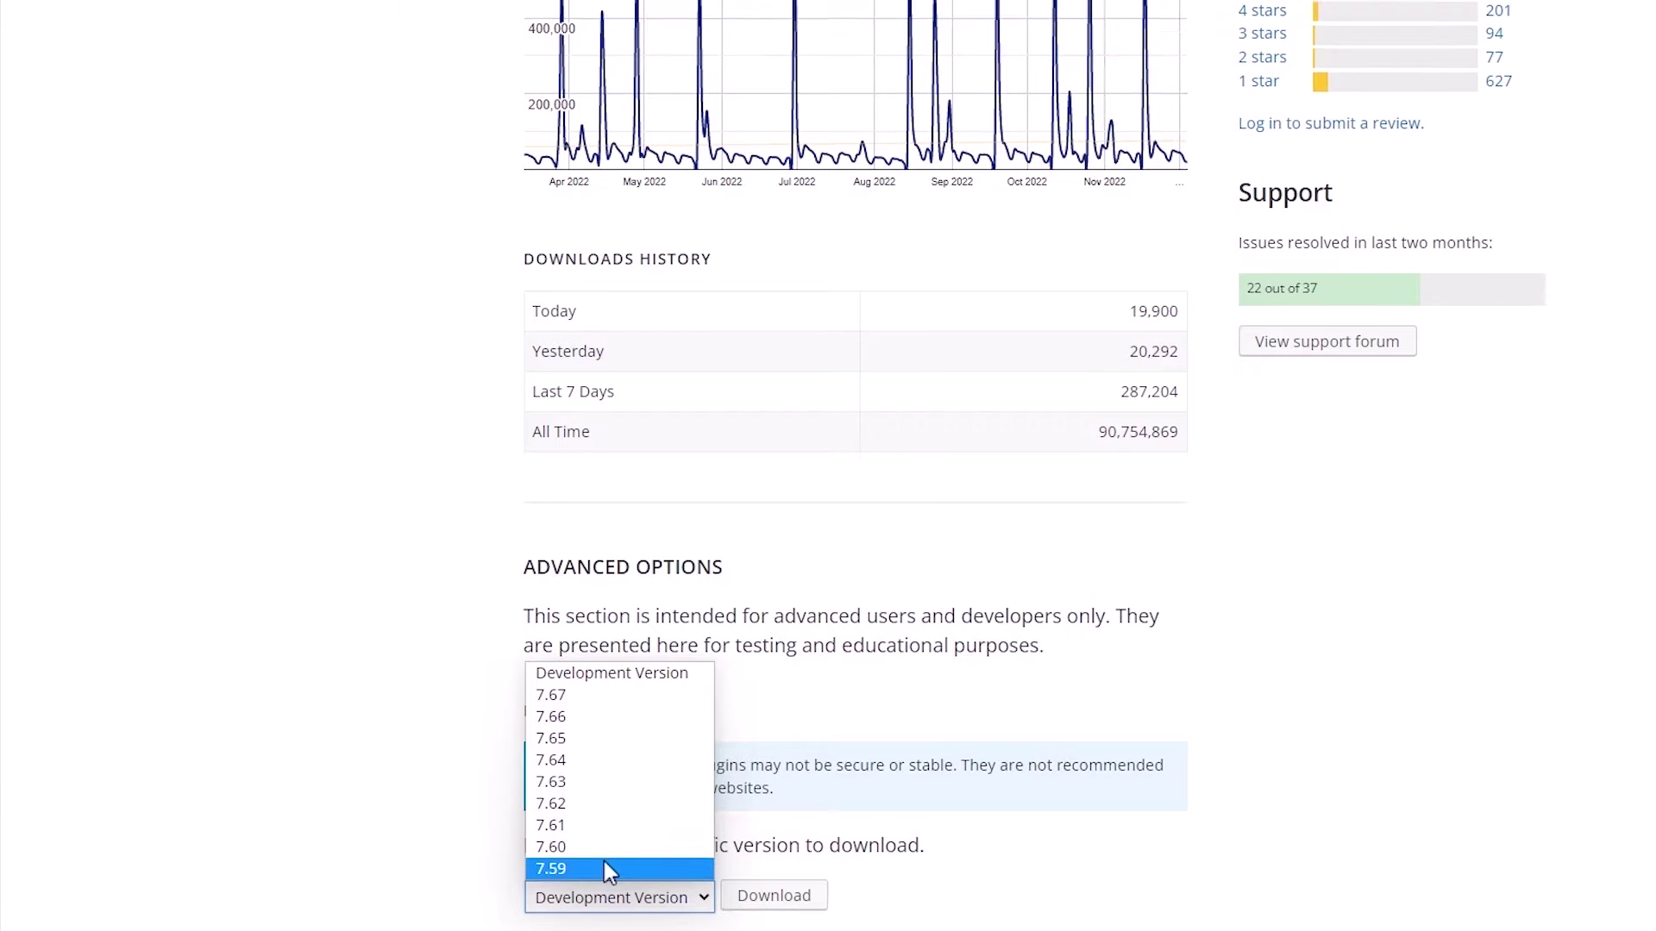
pyautogui.click(72, 19)
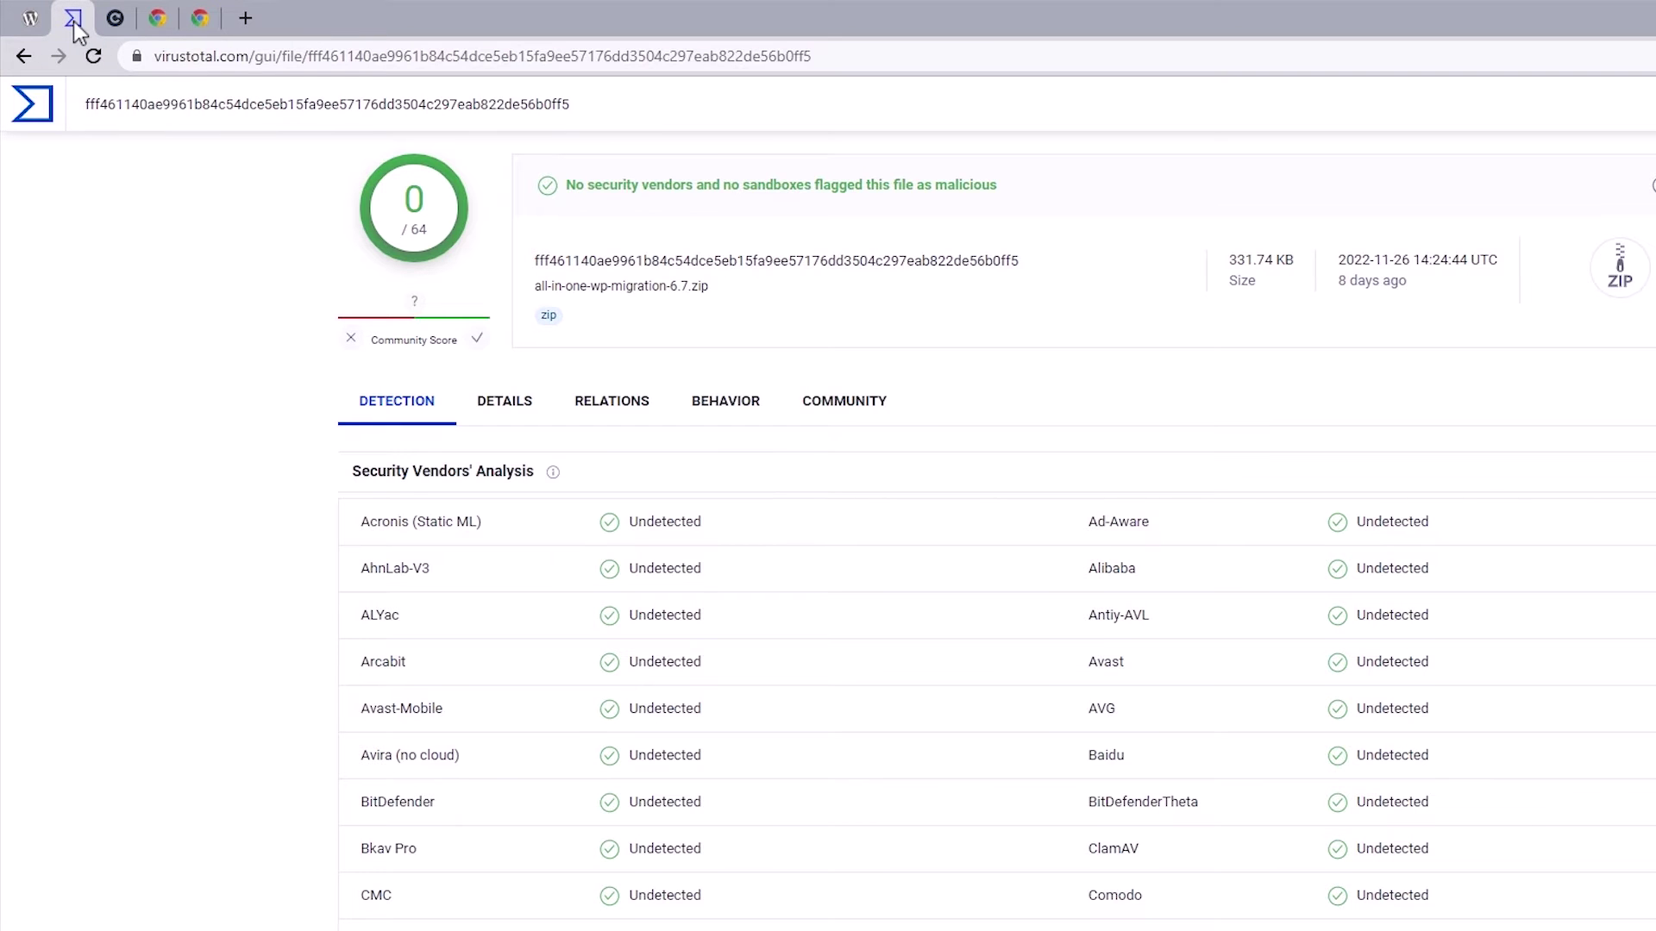
pyautogui.click(114, 18)
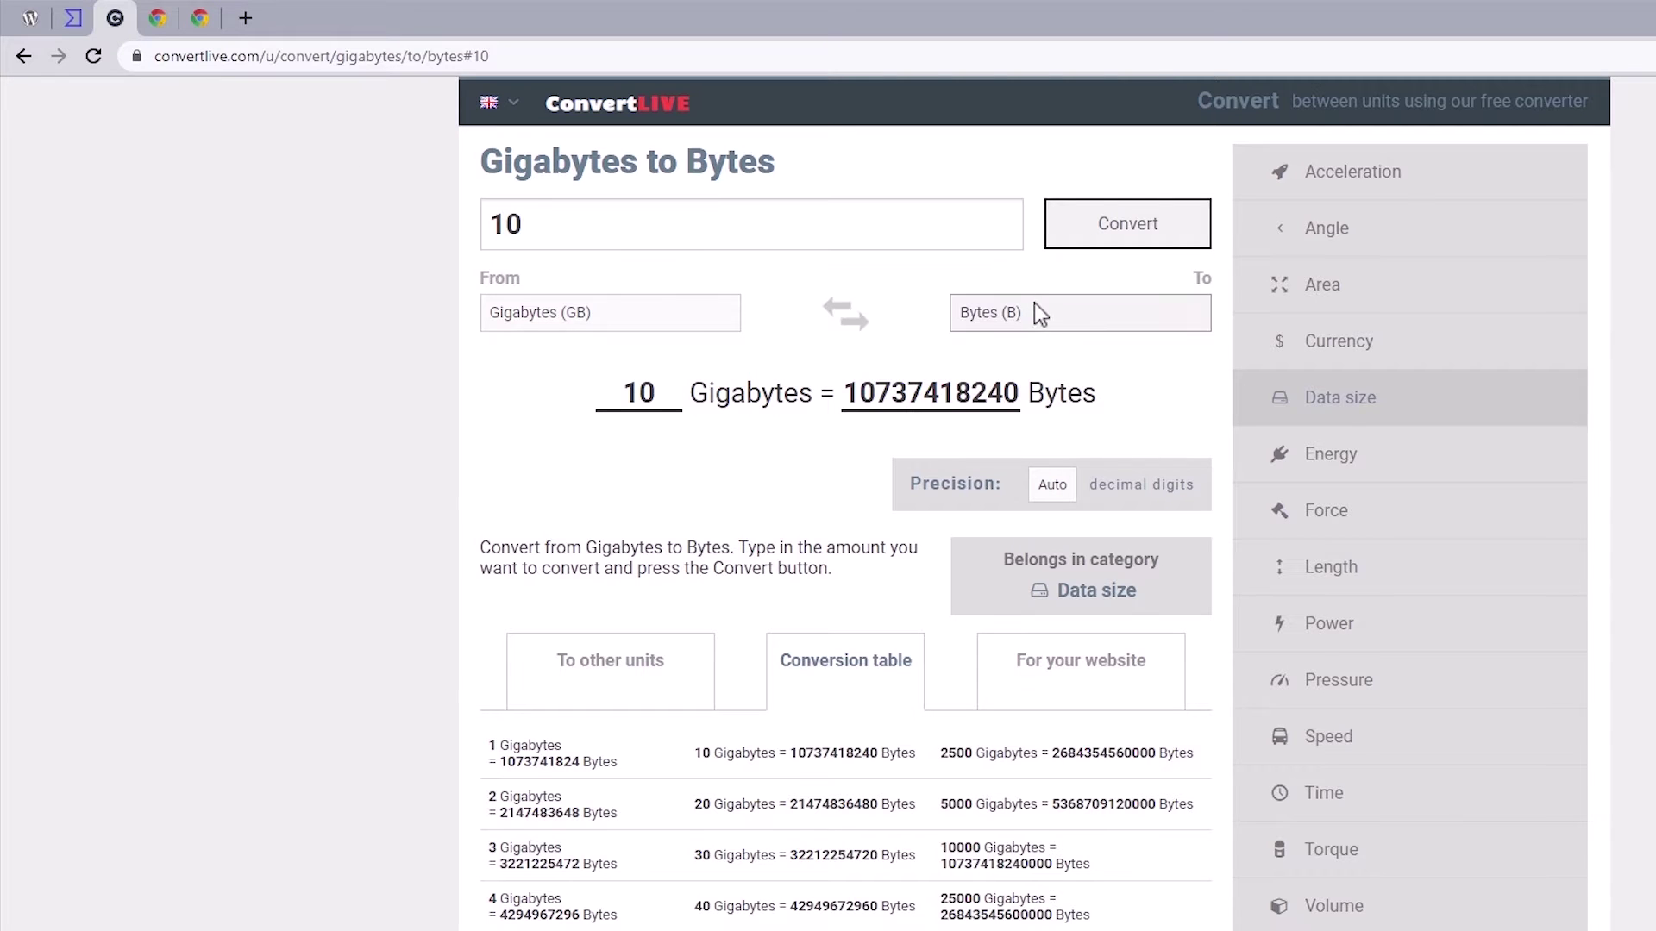
pyautogui.click(1120, 233)
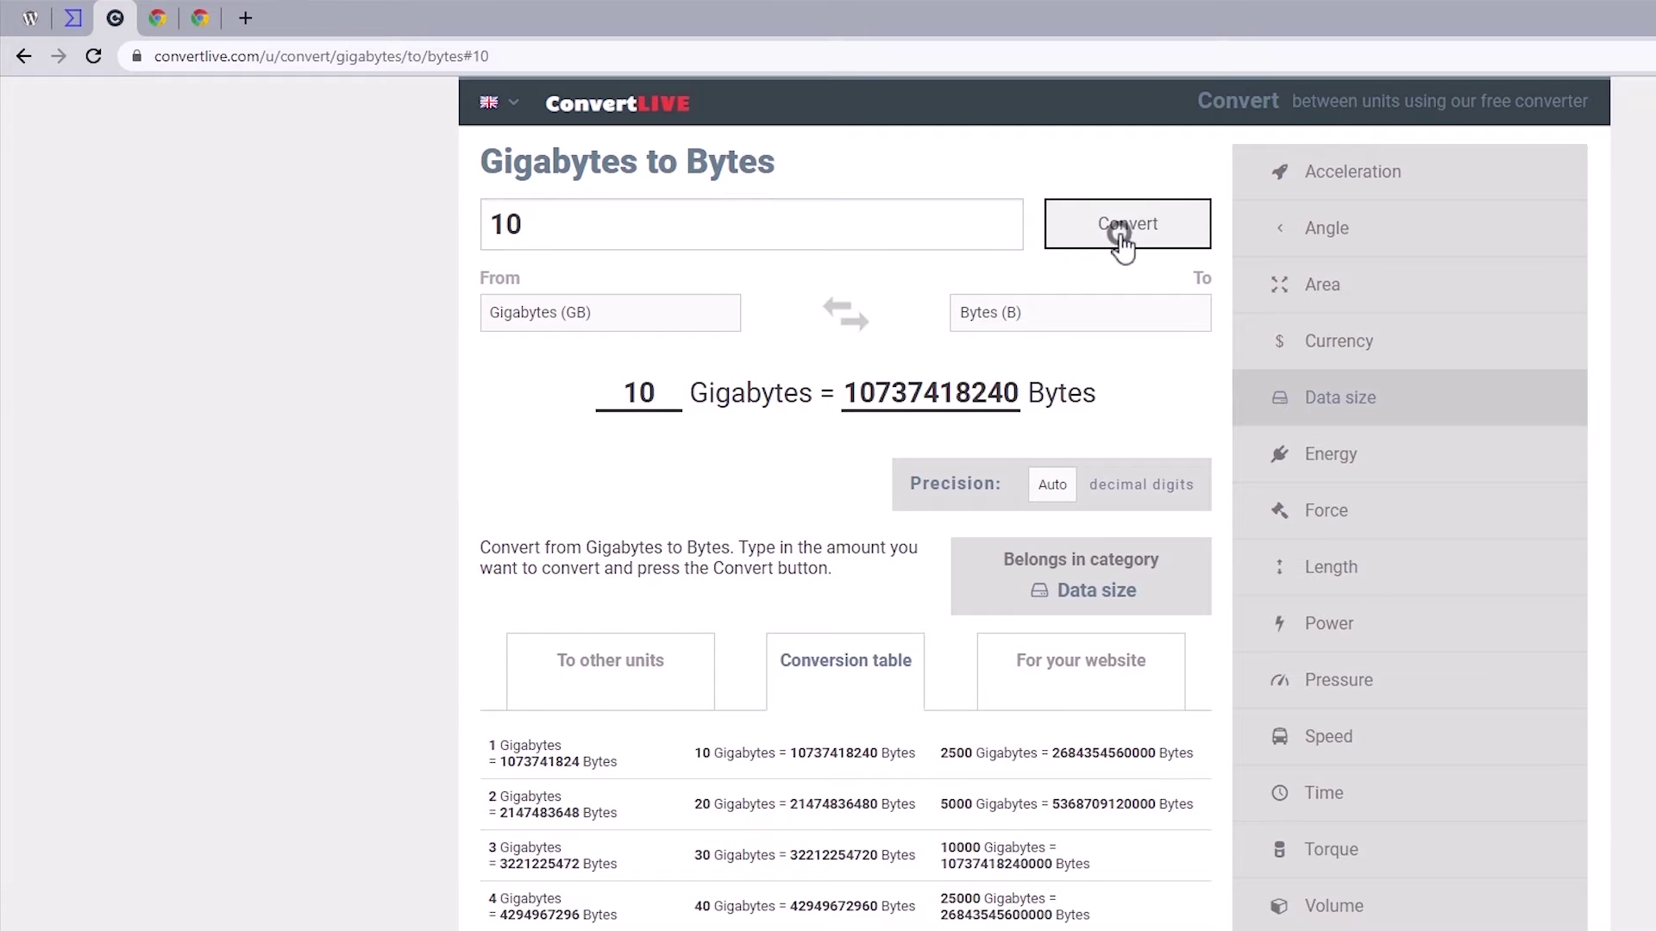
pyautogui.doubleClick(911, 392)
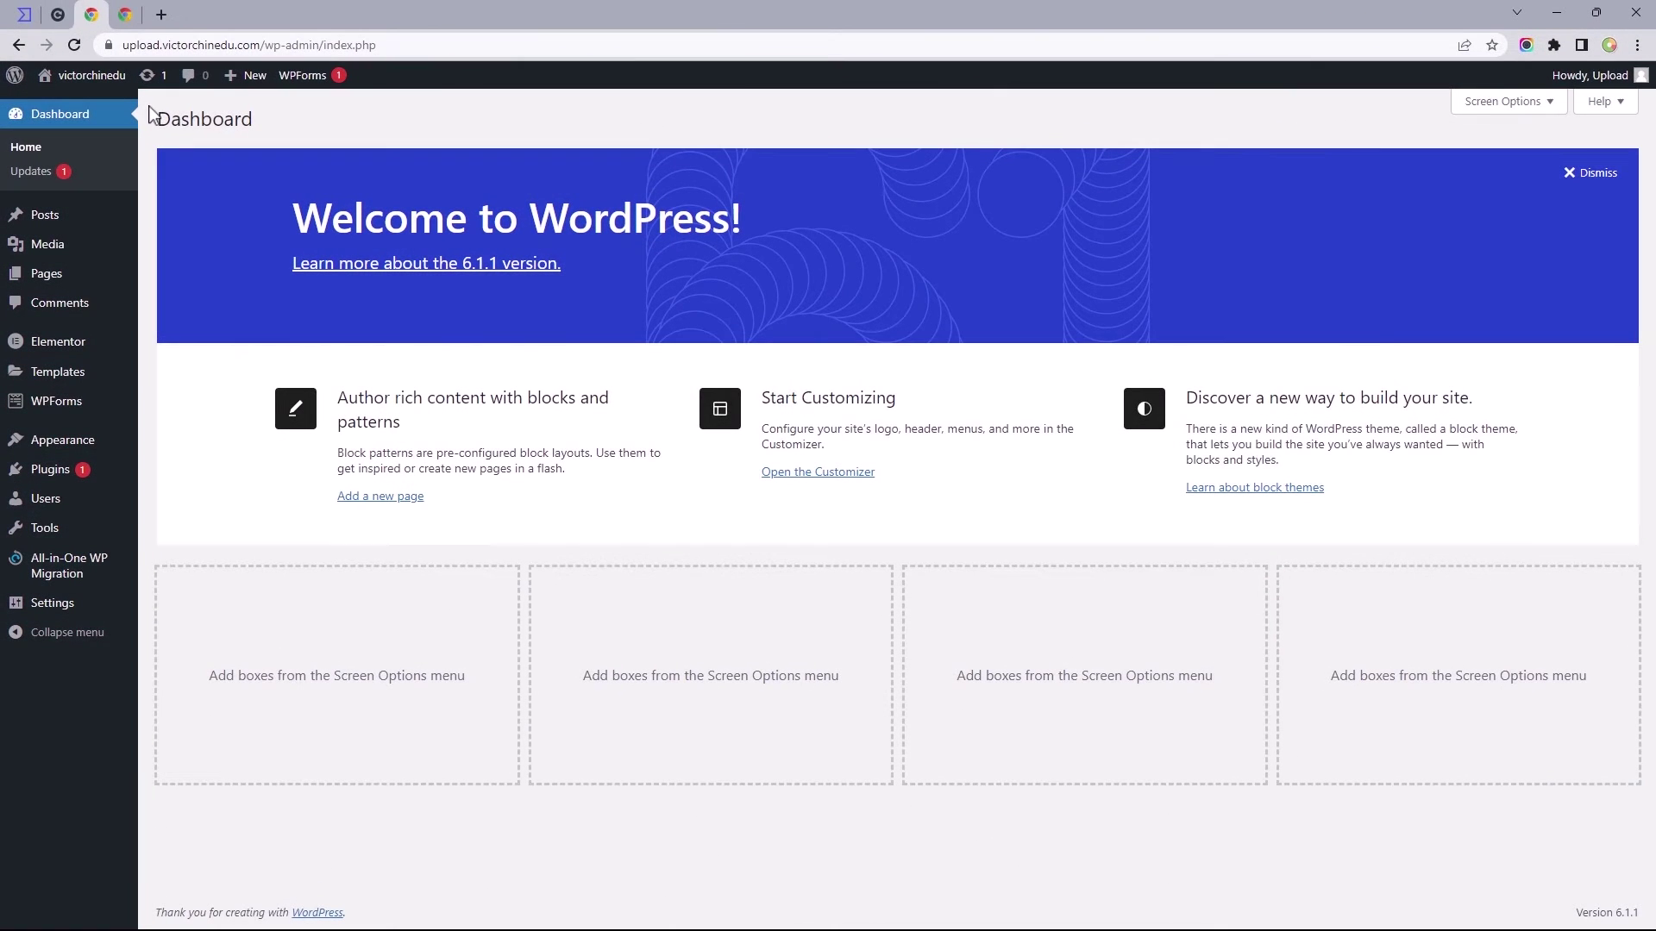
pyautogui.moveTo(51, 469)
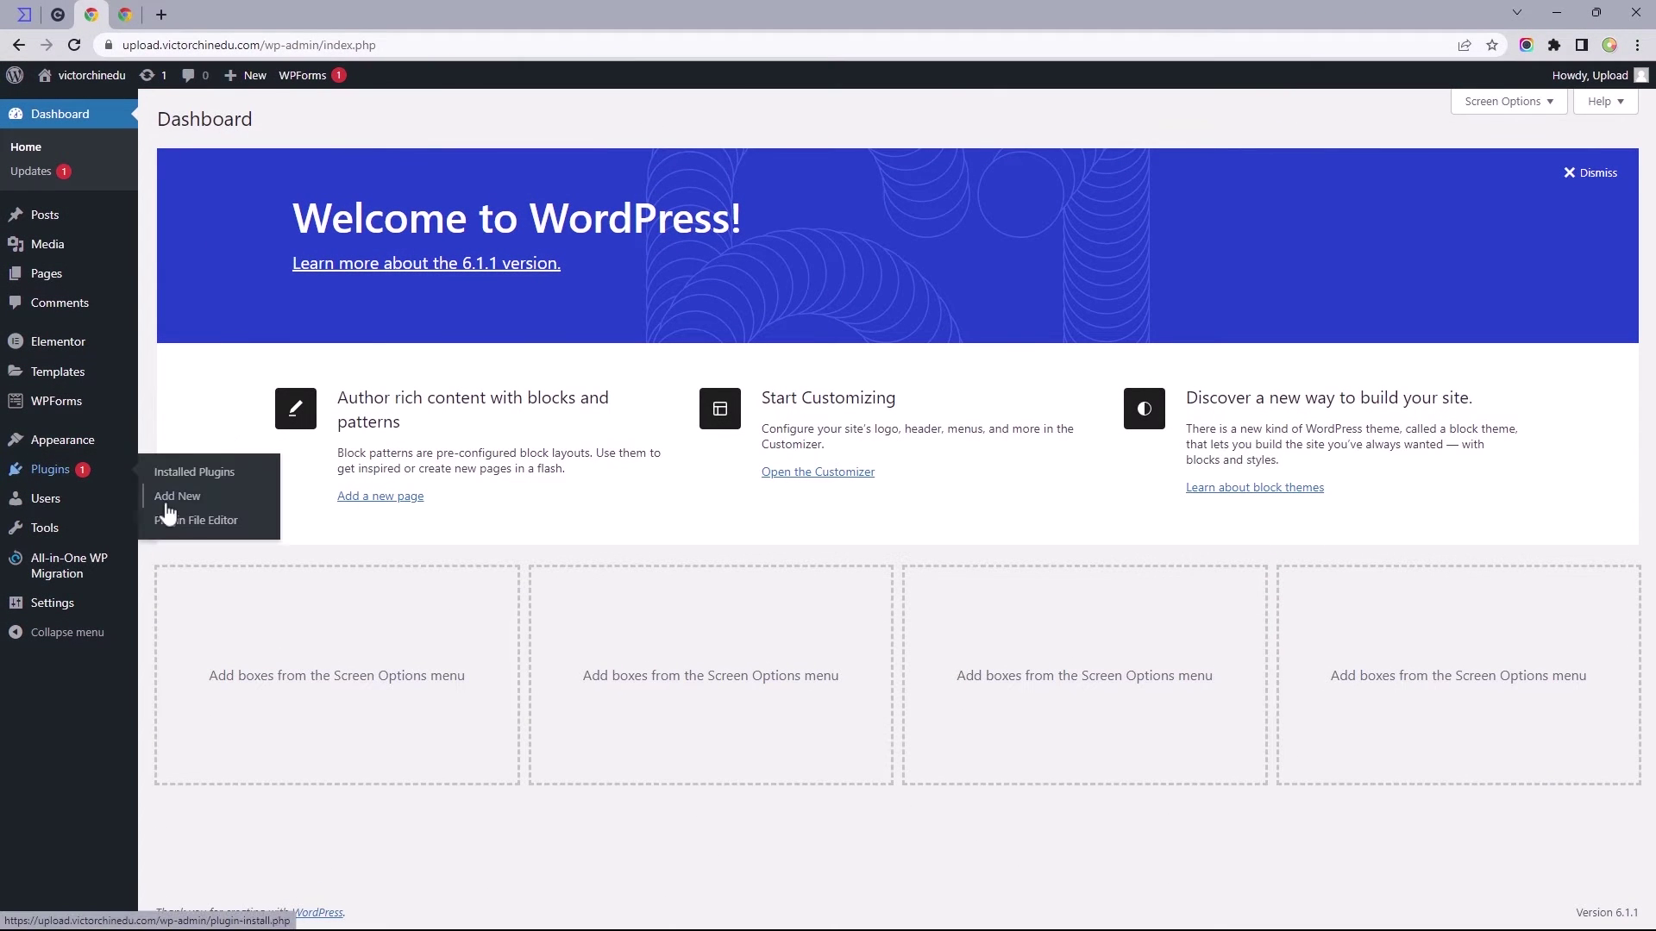
# Step: Load All-in-One WP Migration's files in the Plugin File Editor
pyautogui.click(178, 521)
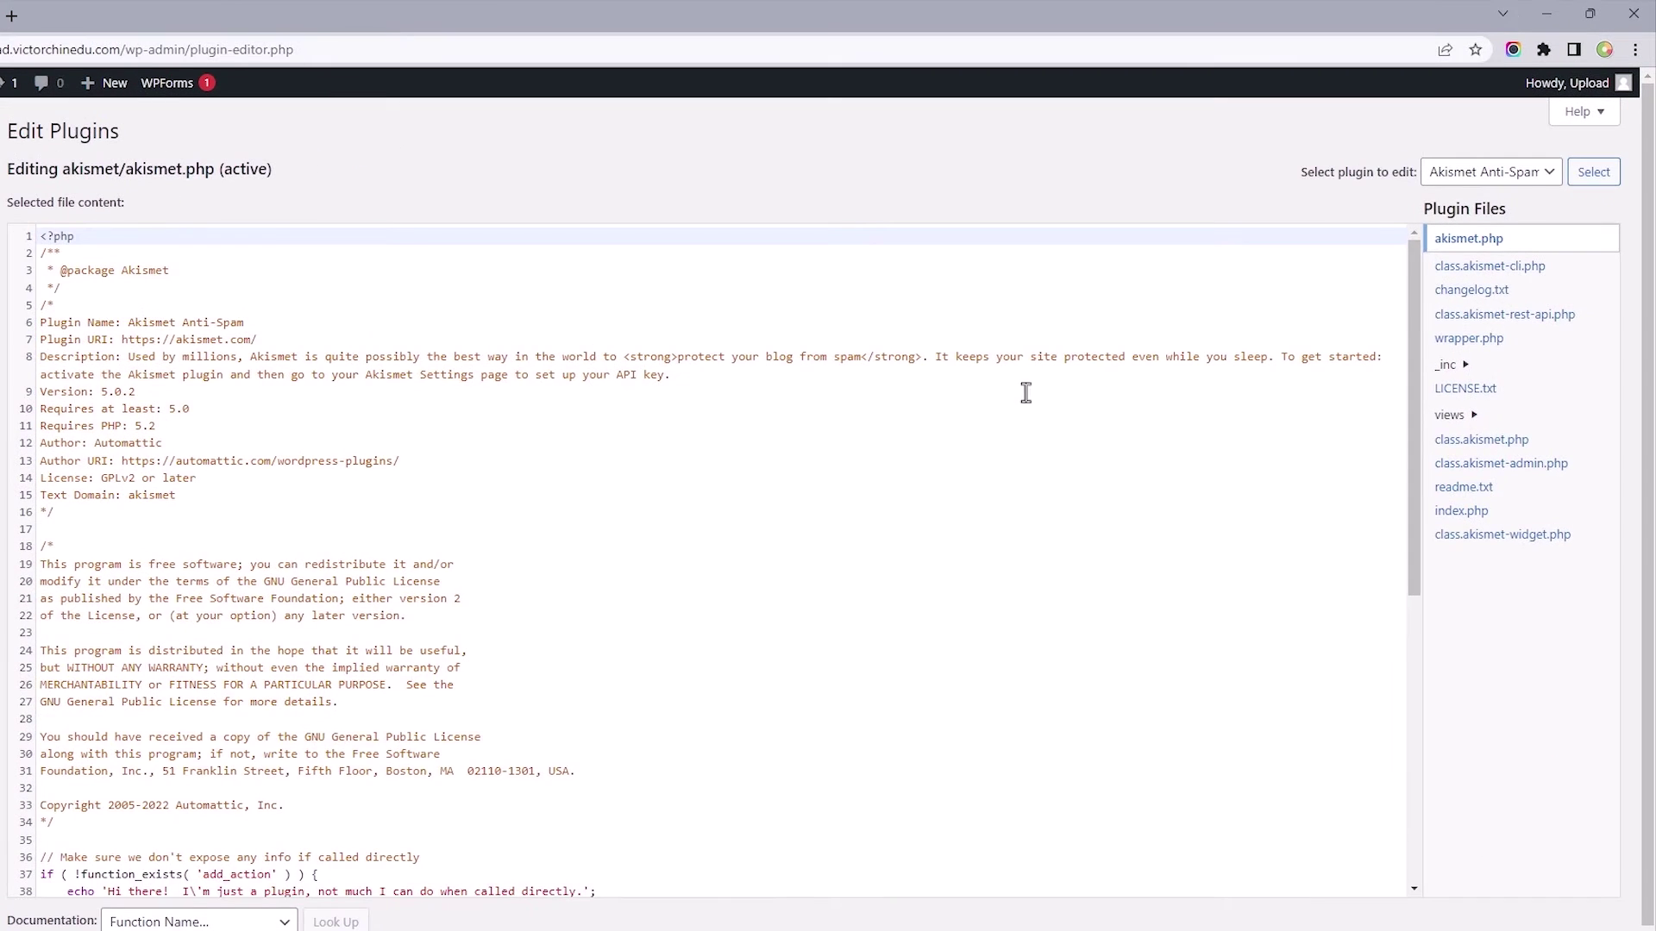
pyautogui.click(1488, 156)
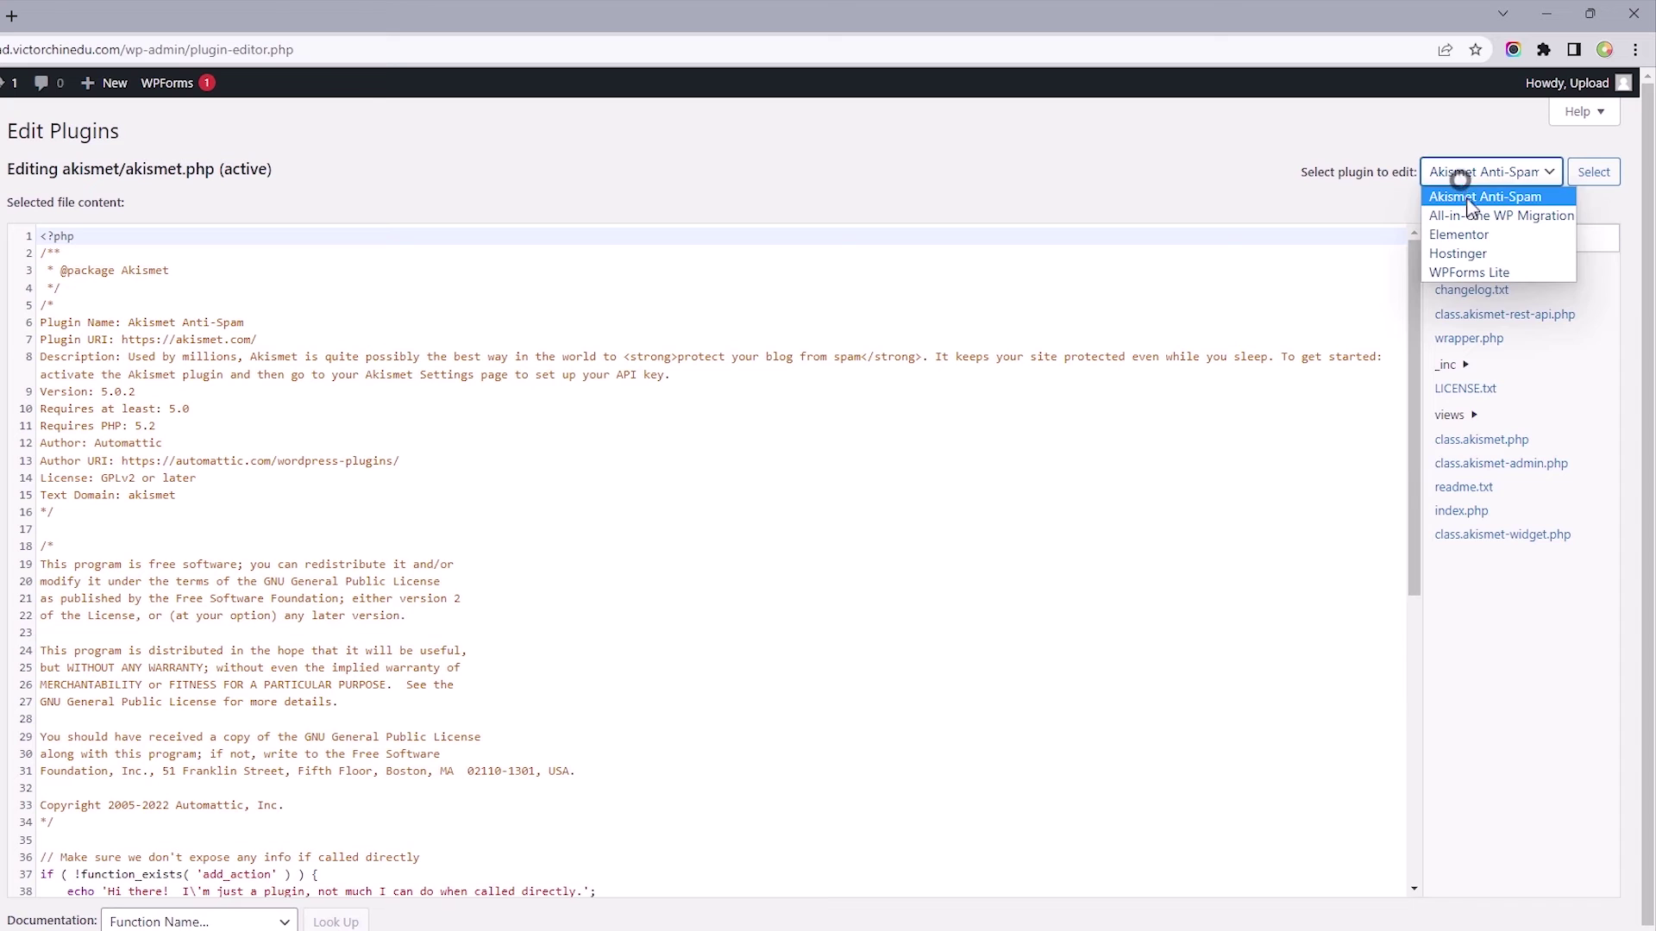
pyautogui.click(1472, 215)
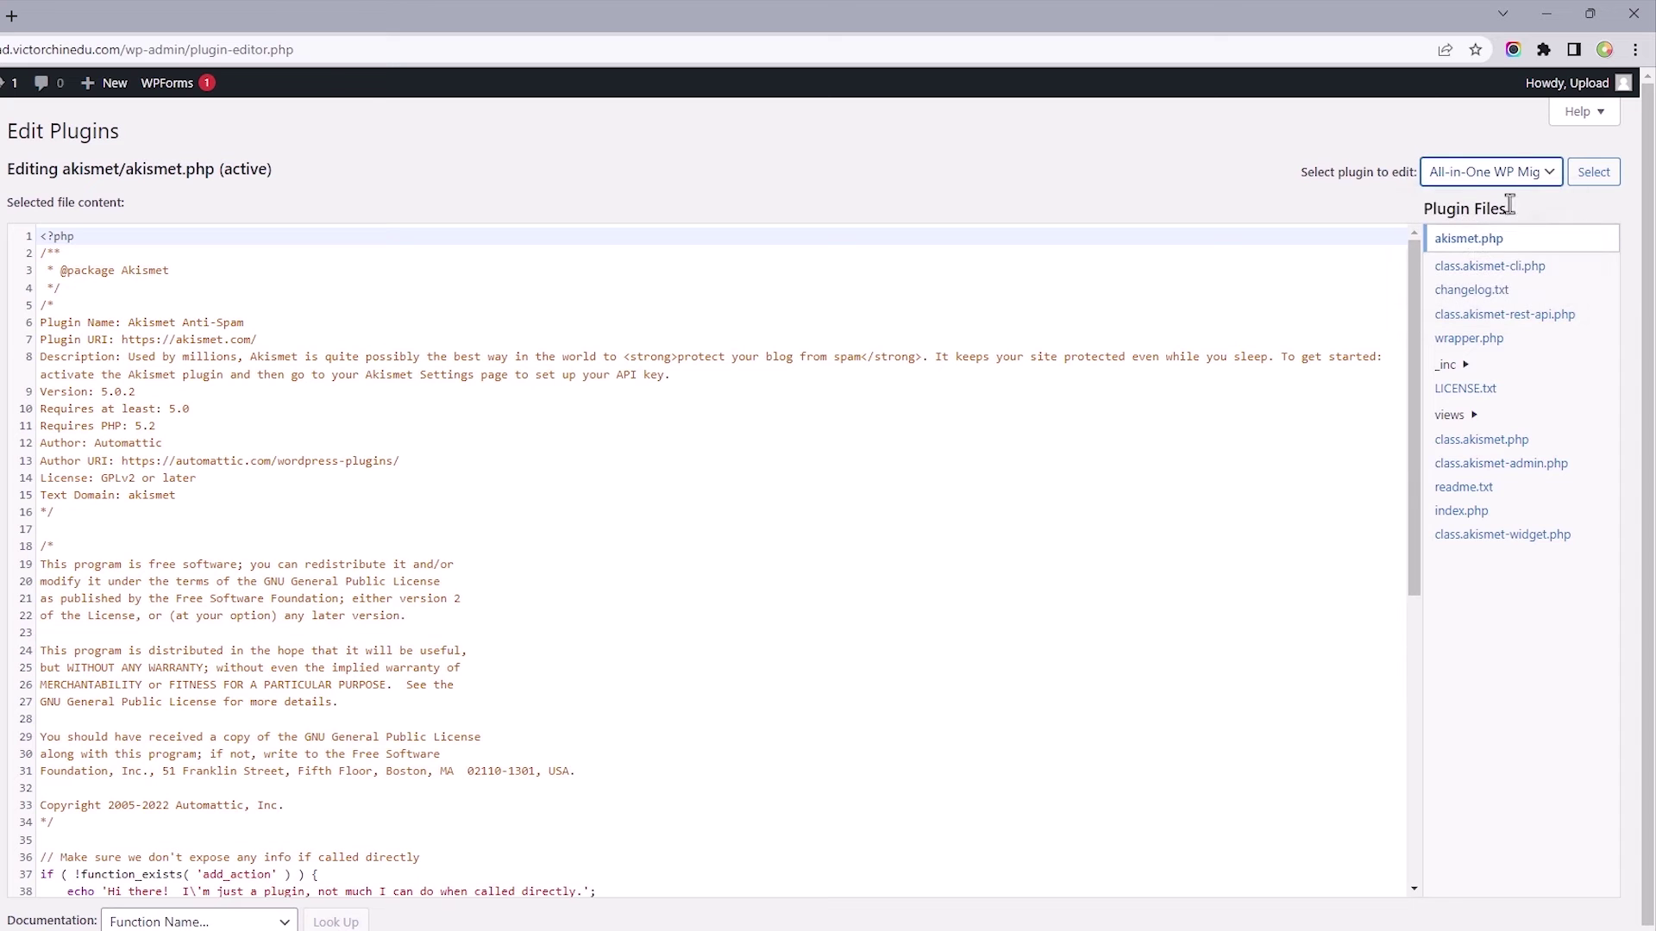
pyautogui.click(1592, 173)
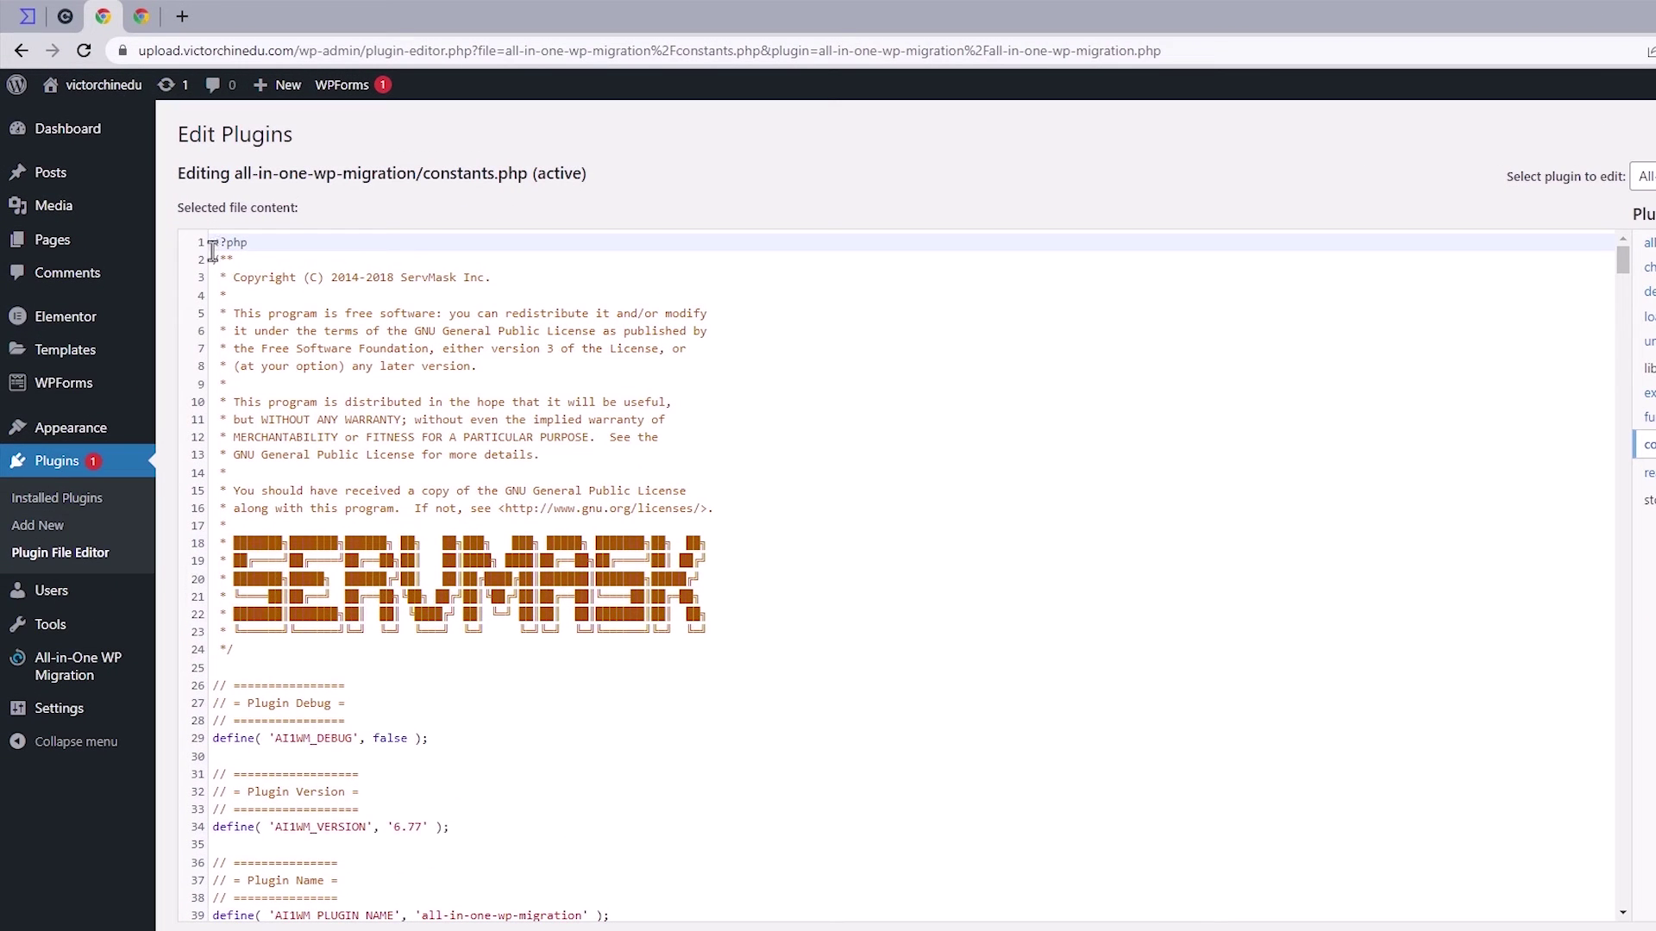
# Step: Find the Max File Size section and select the value 2 << 28 on line 284
pyautogui.click(209, 246)
pyautogui.hotkey('ctrl', 'f')
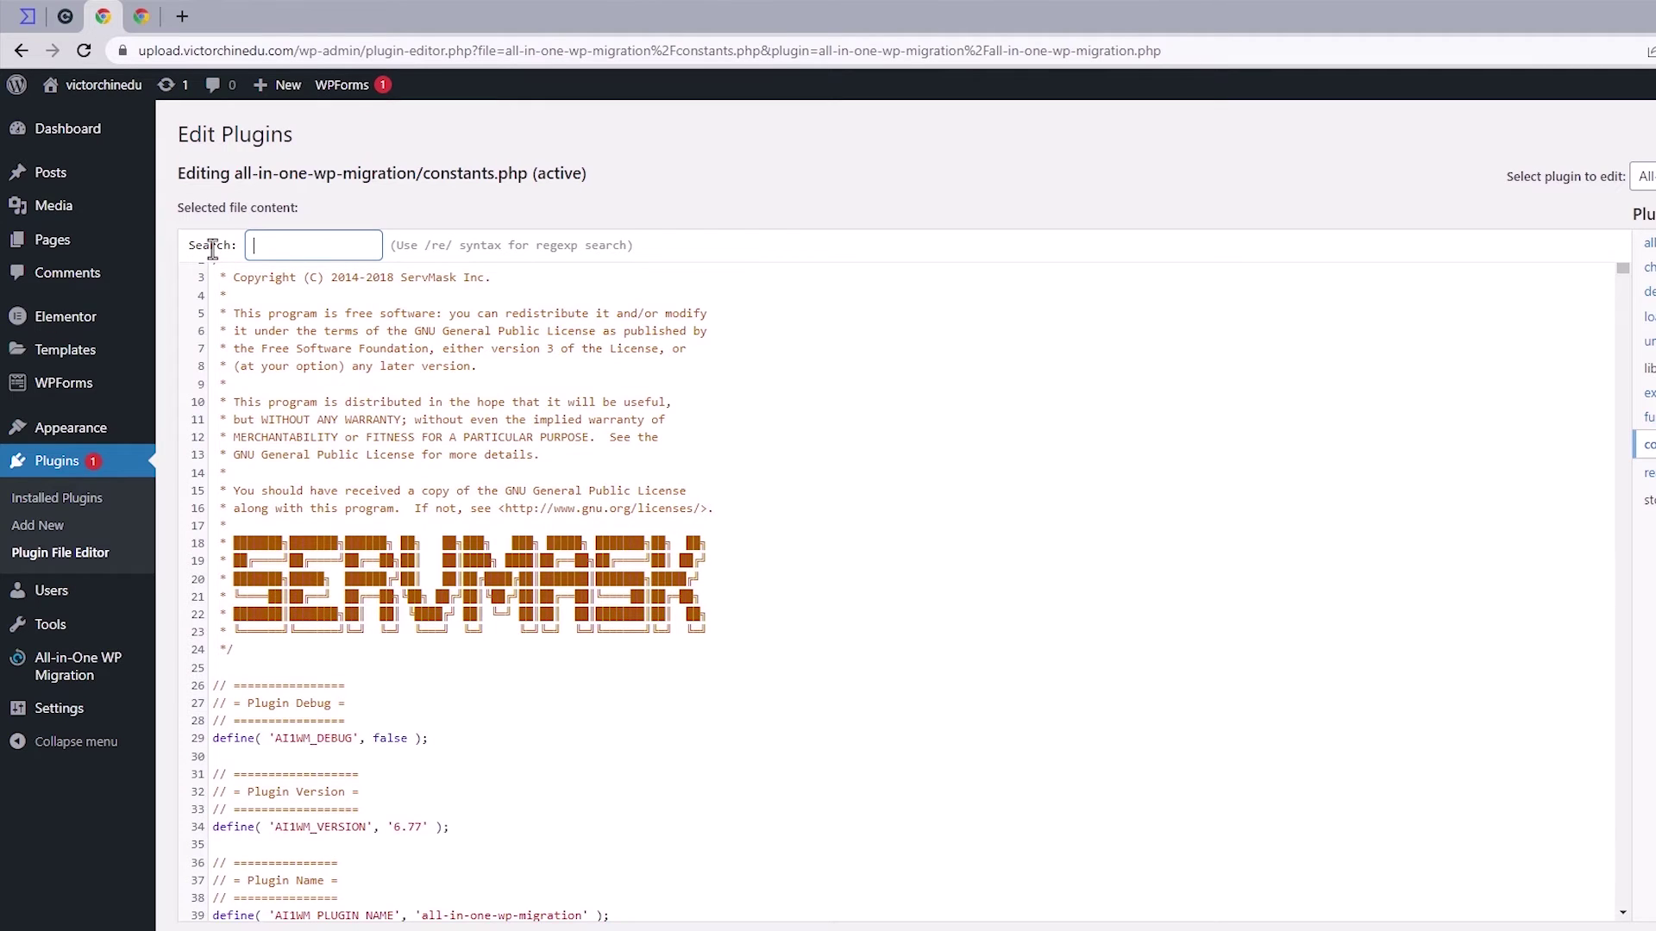
pyautogui.write('Max File Size')
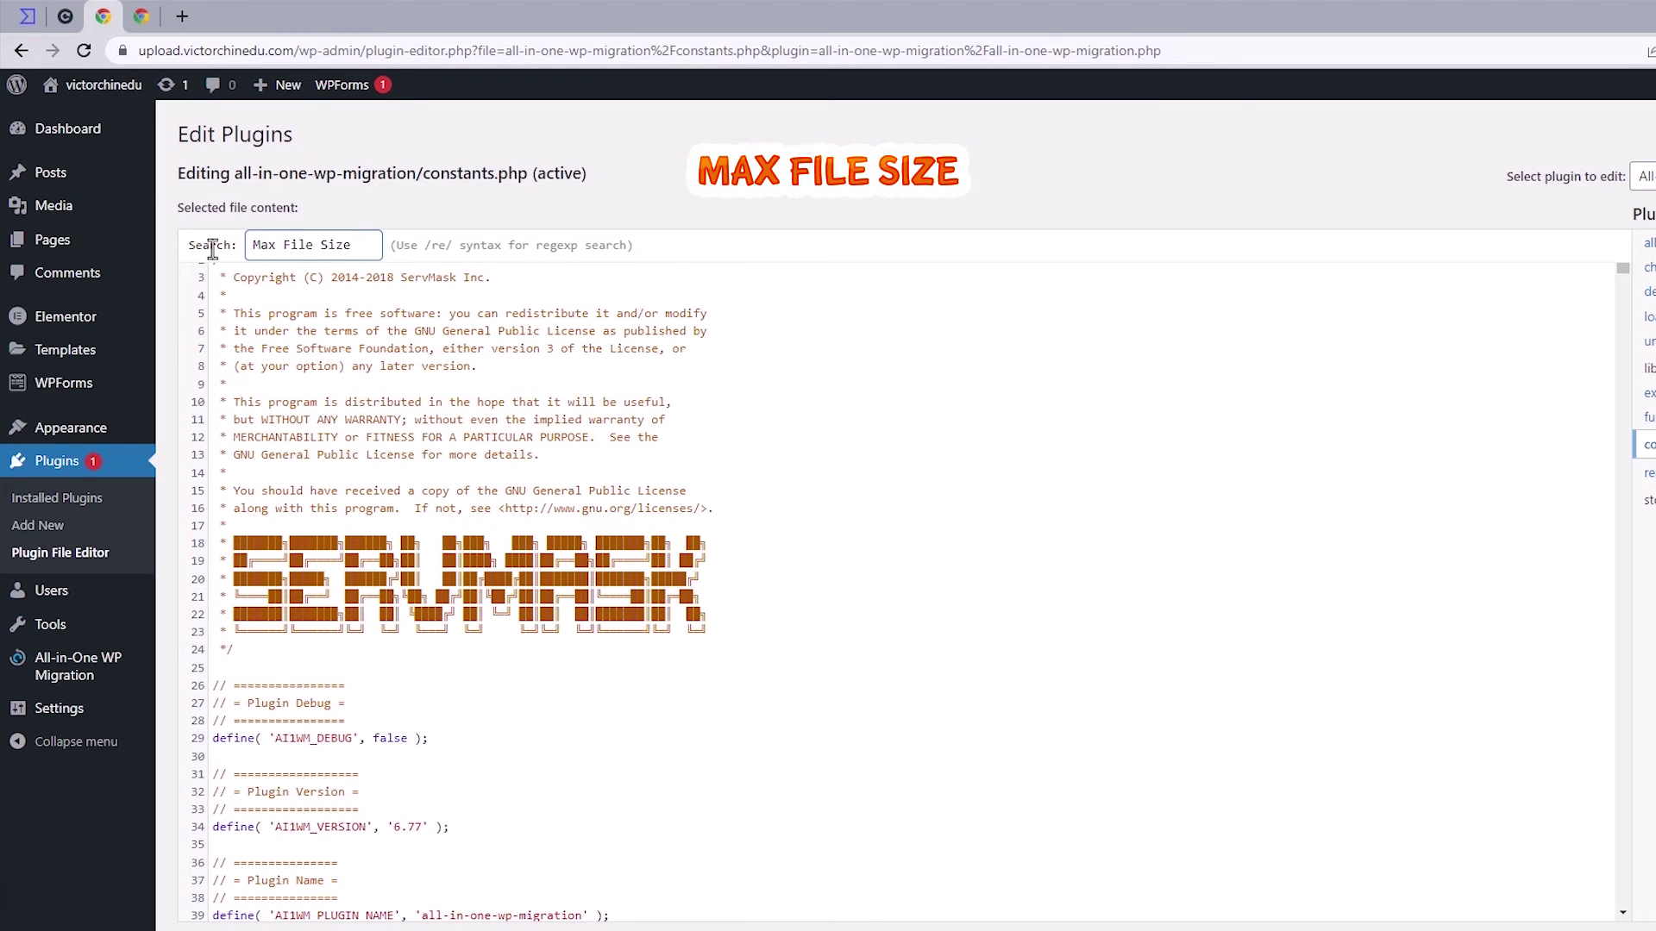
pyautogui.press('Return')
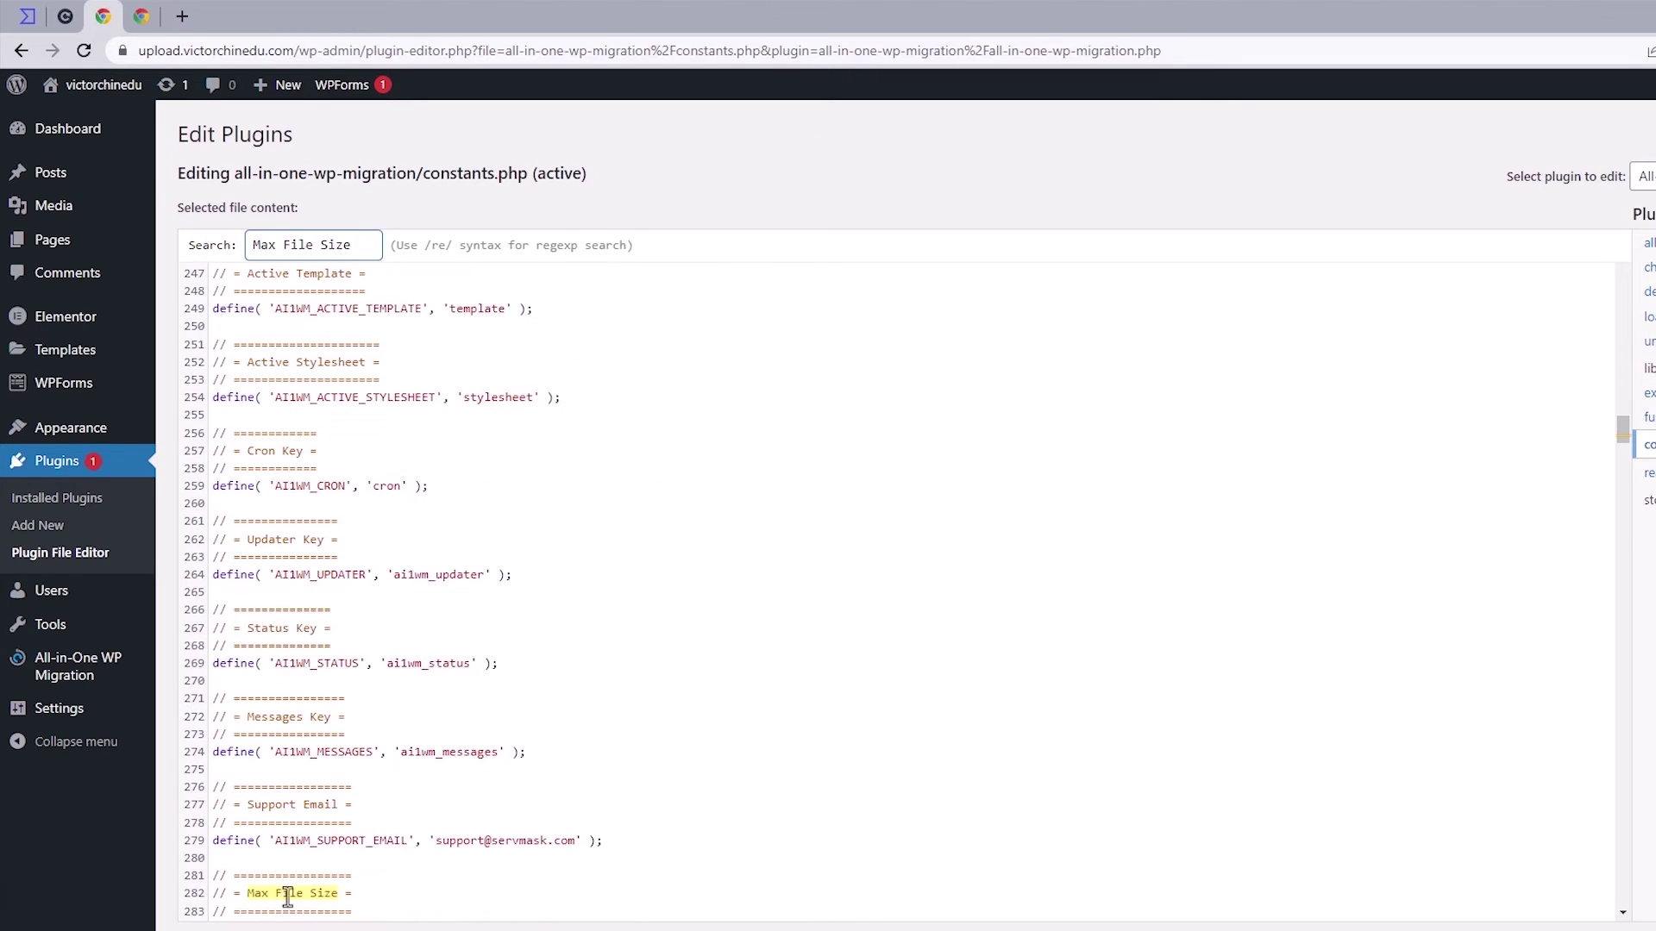
pyautogui.scroll(-5, 1620, 433)
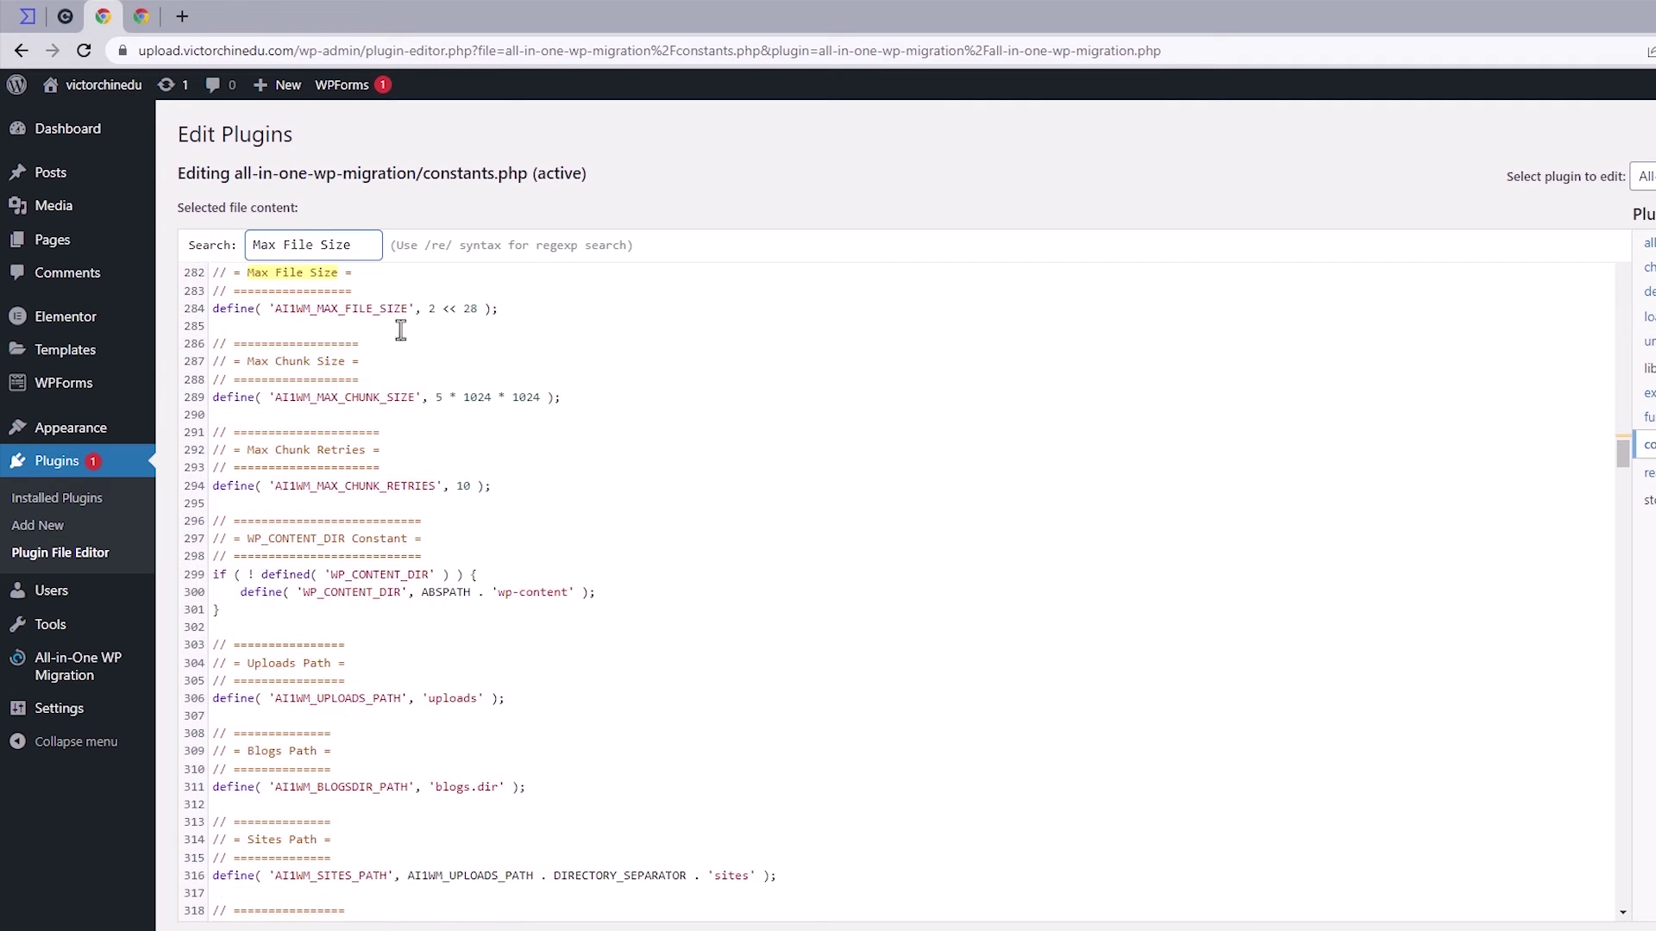
pyautogui.click(220, 310)
pyautogui.doubleClick(221, 311)
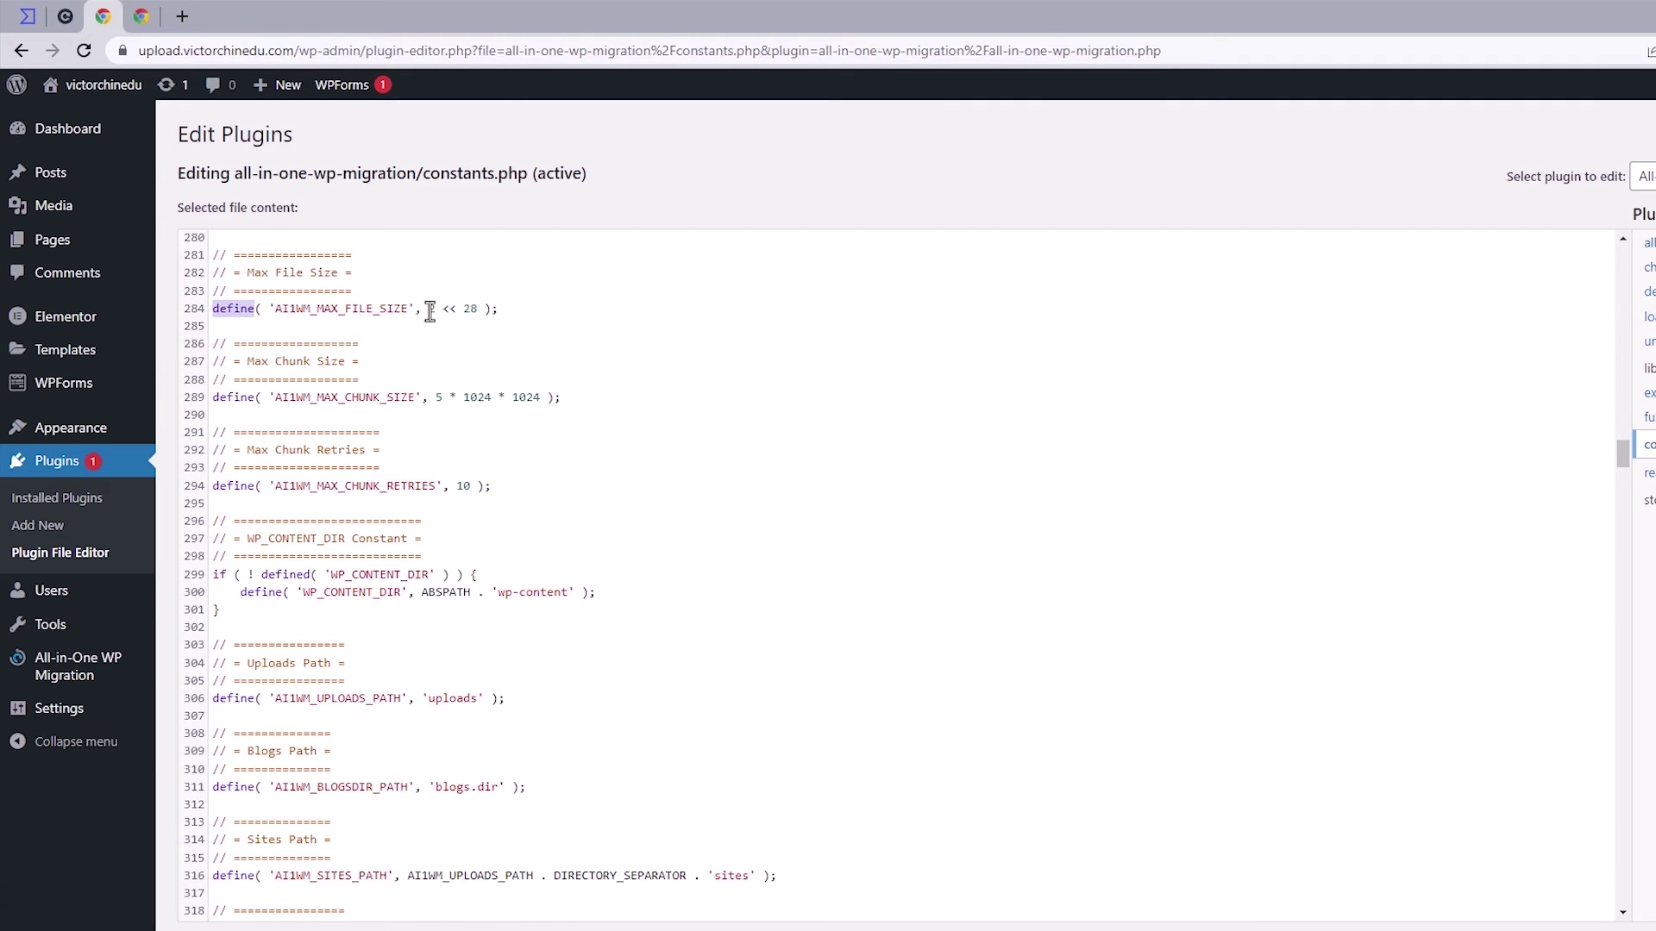
pyautogui.moveTo(428, 310); pyautogui.dragTo(477, 310)
pyautogui.click(65, 16)
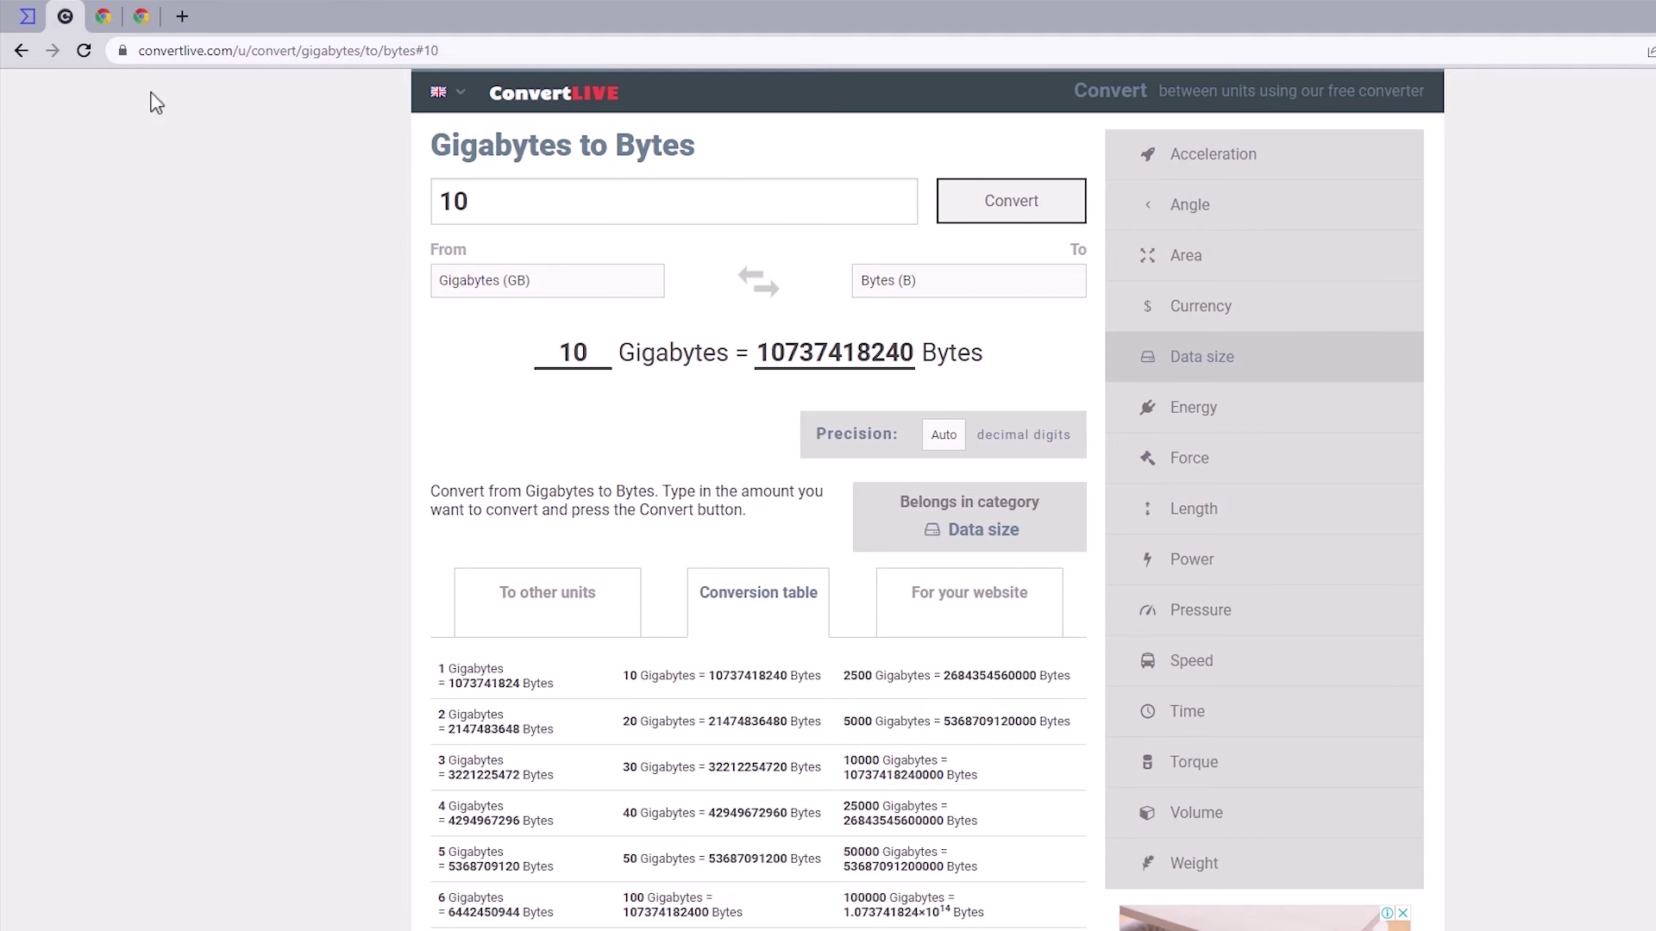
pyautogui.doubleClick(835, 351)
pyautogui.rightClick(836, 350)
pyautogui.click(880, 367)
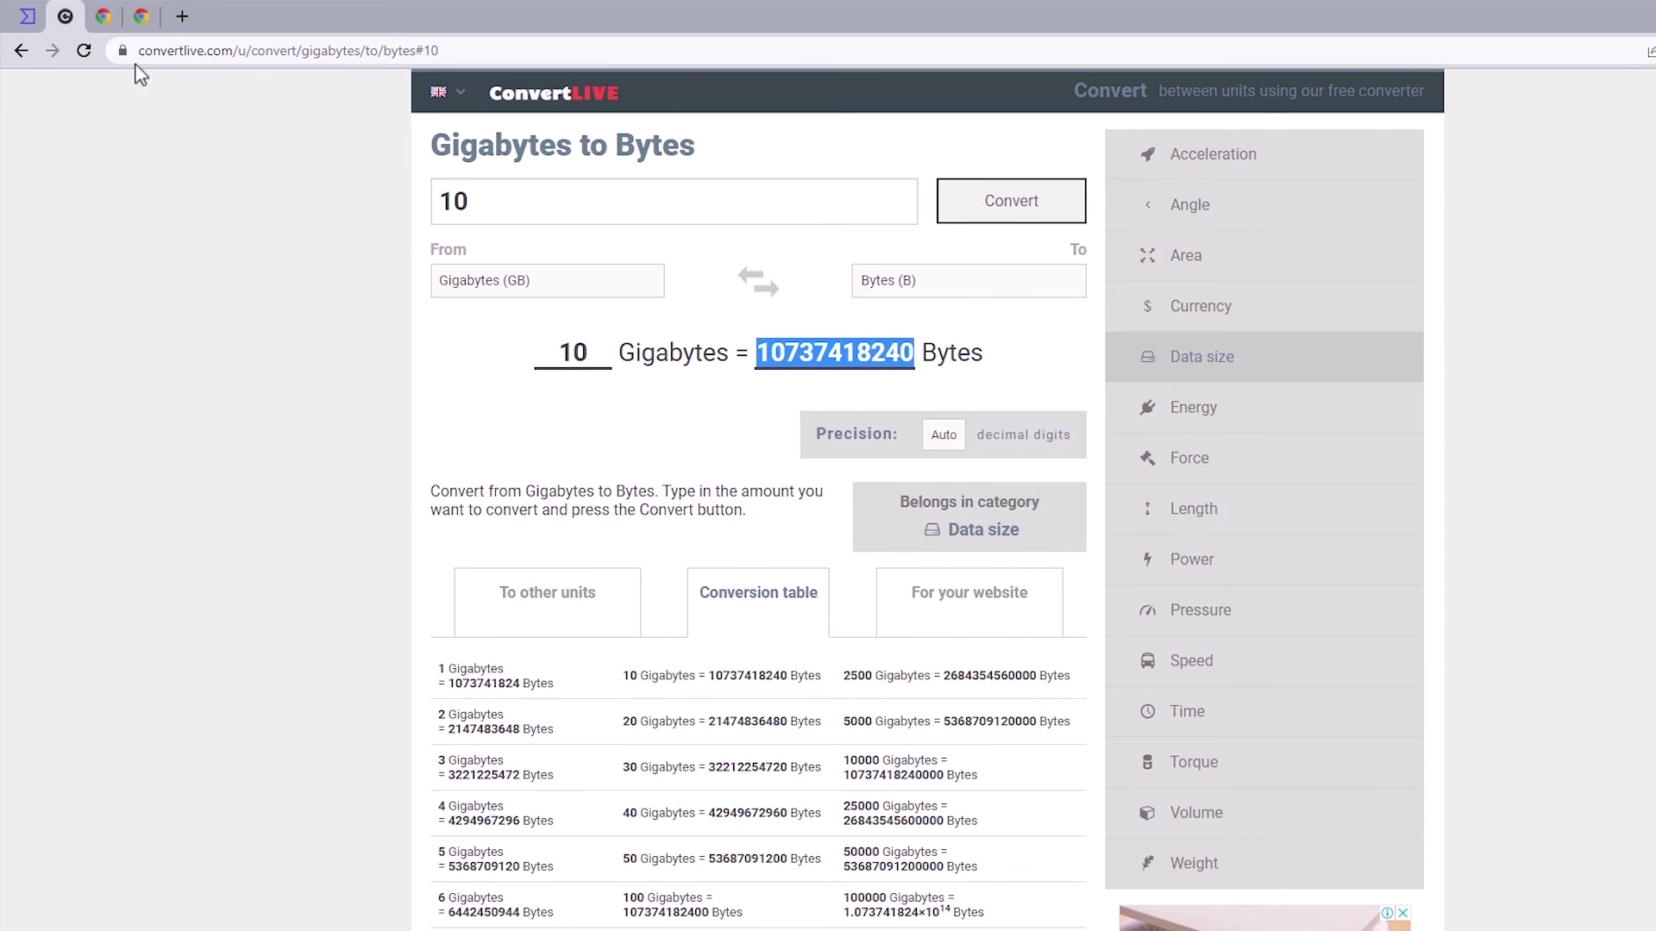
pyautogui.click(107, 18)
pyautogui.rightClick(440, 310)
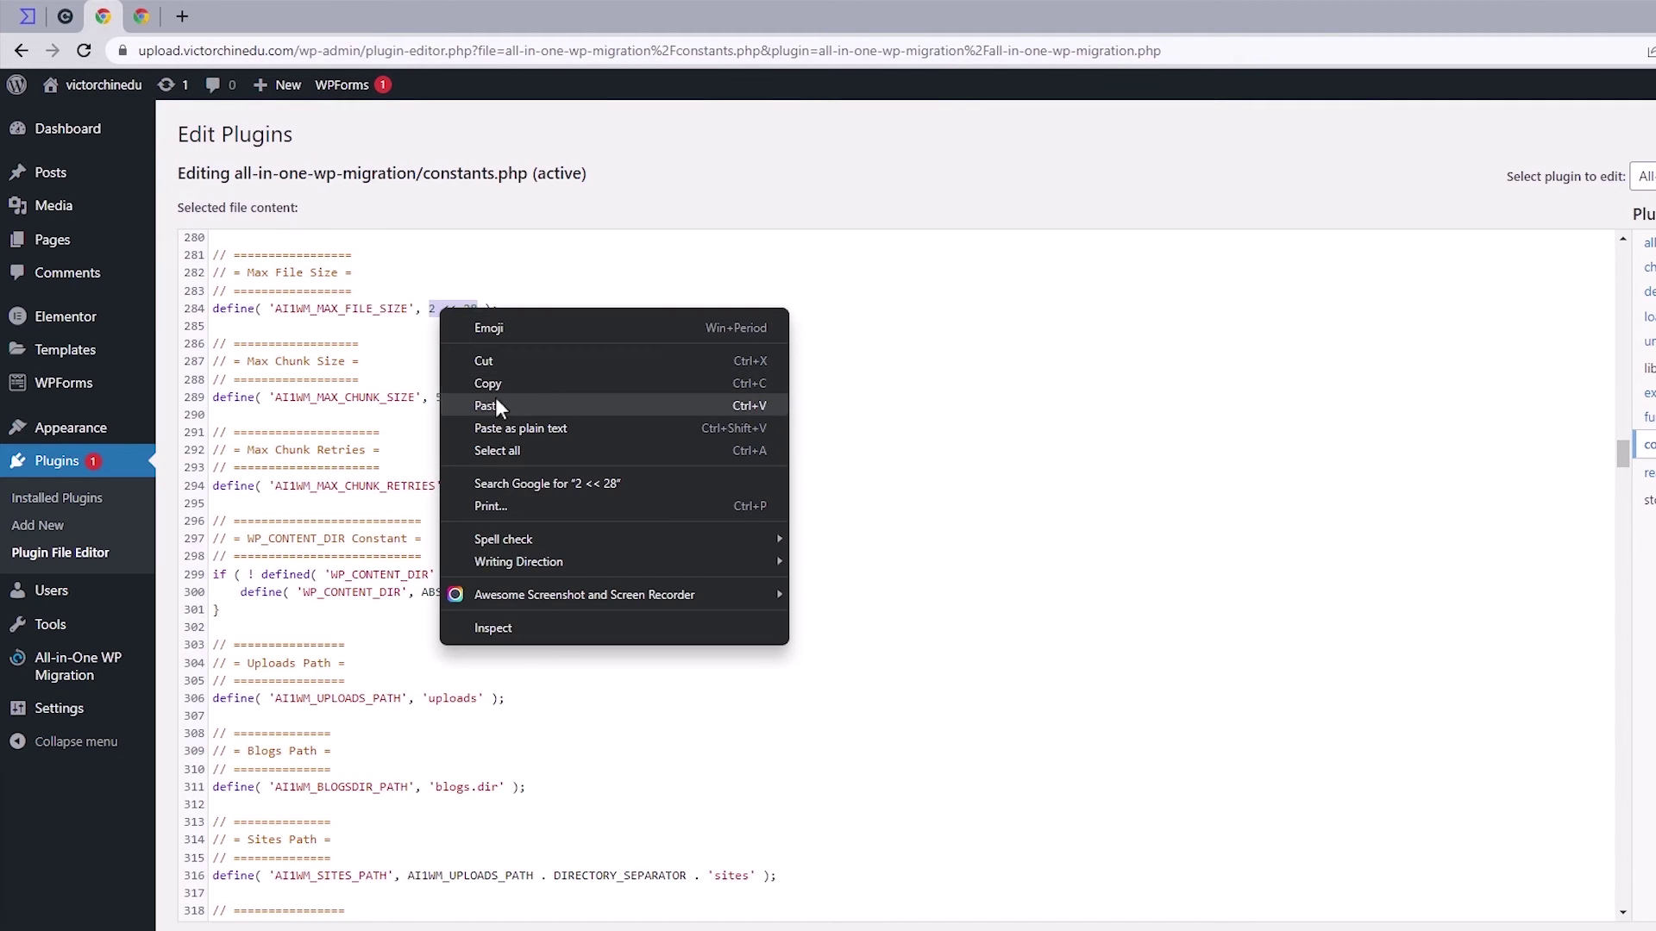
pyautogui.click(495, 401)
pyautogui.scroll(-2, 499, 404)
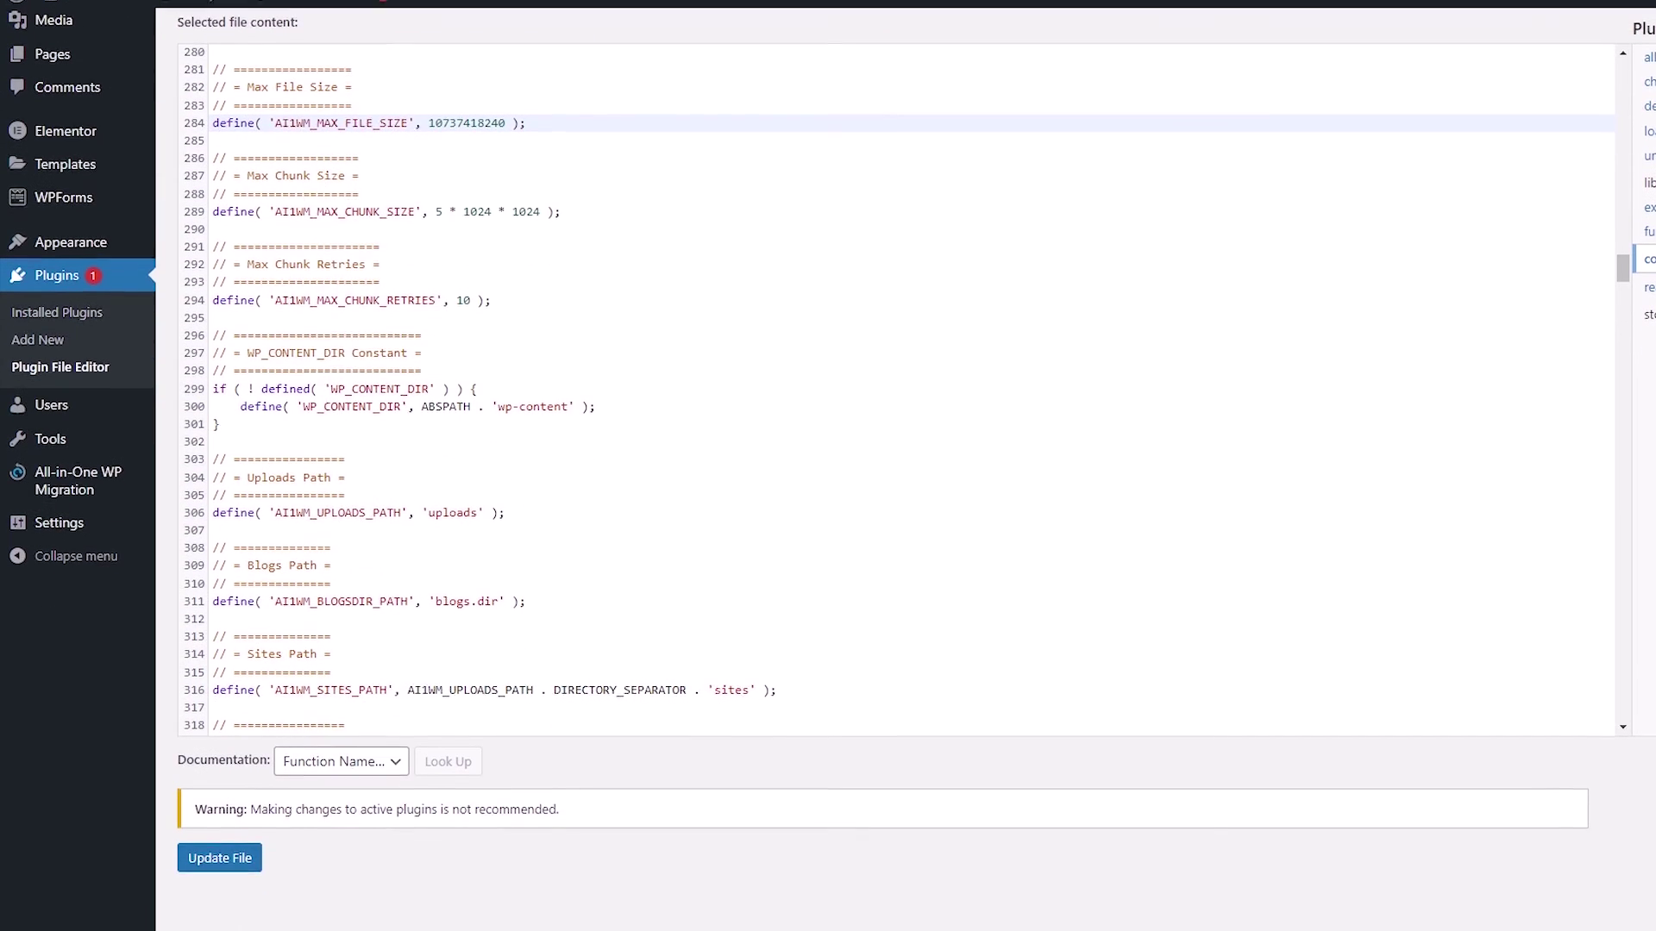
pyautogui.click(225, 859)
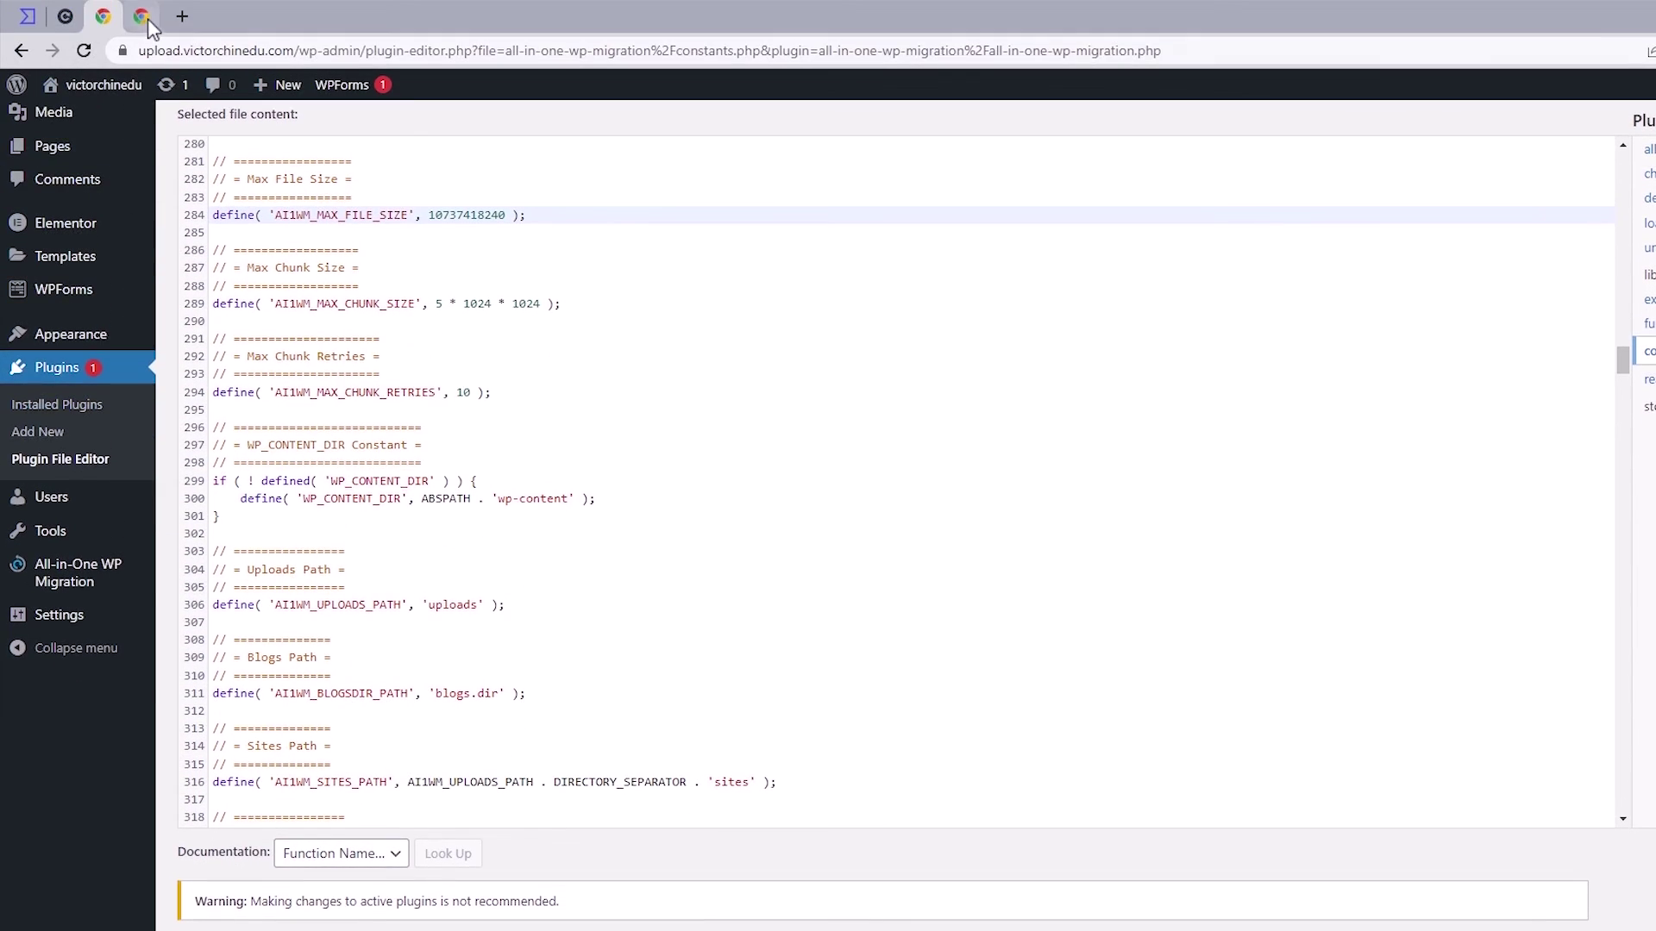
# Step: Reload the migration Import page and highlight the new 10 GB upload limit
pyautogui.click(145, 17)
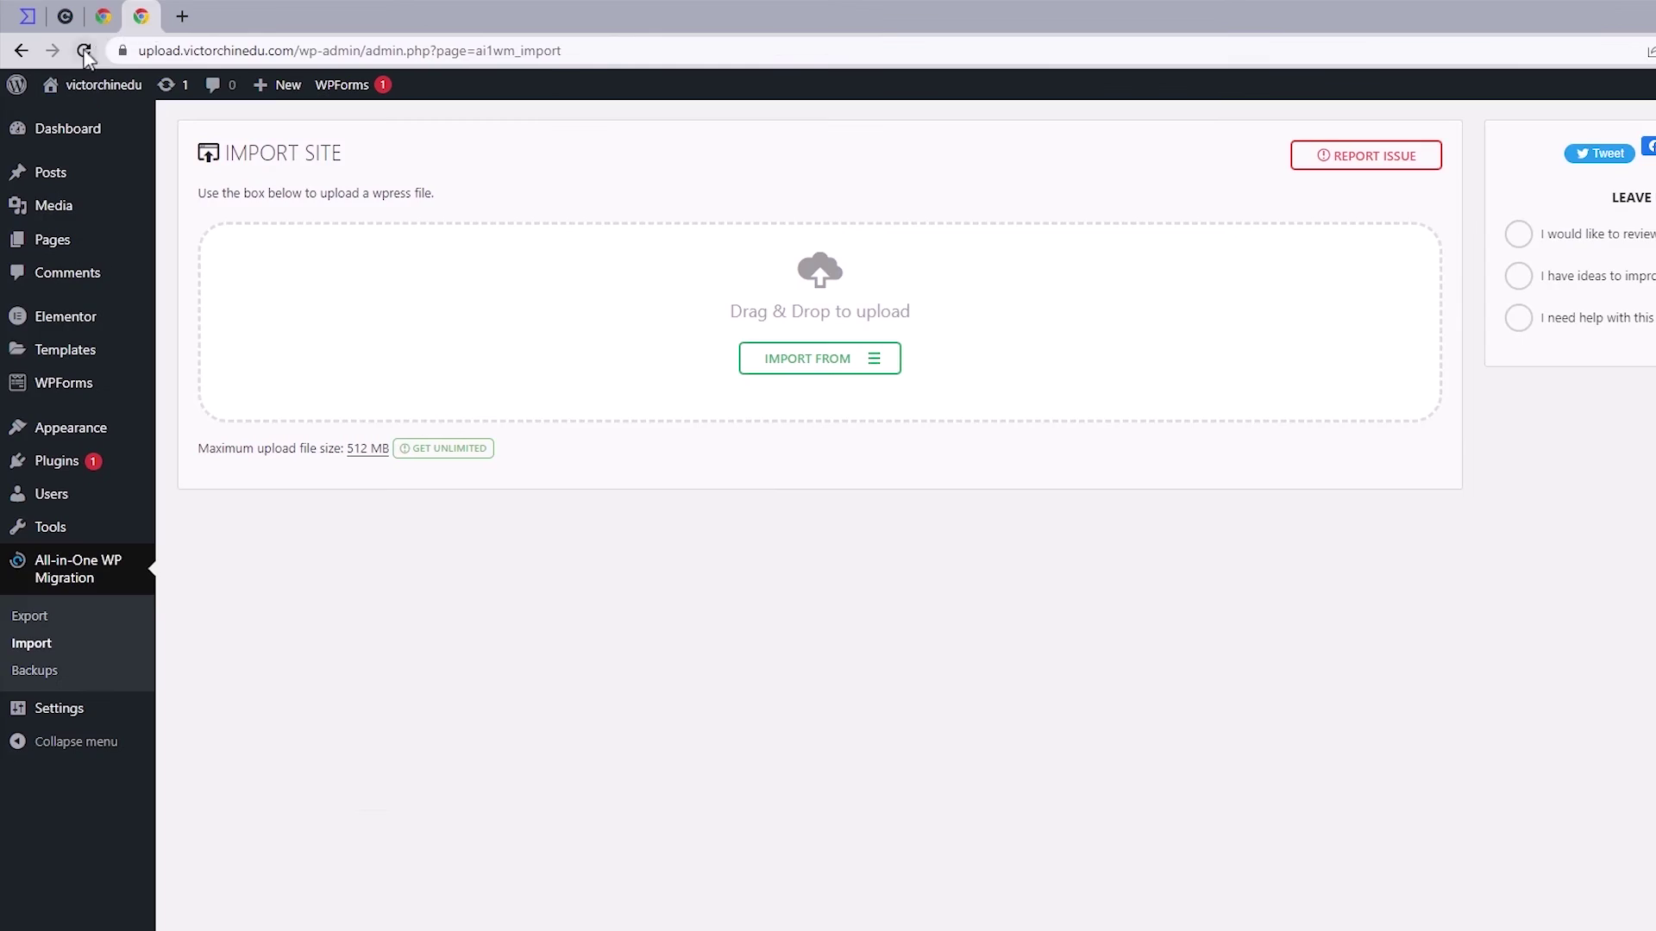
pyautogui.click(79, 51)
pyautogui.moveTo(346, 448); pyautogui.dragTo(375, 453)
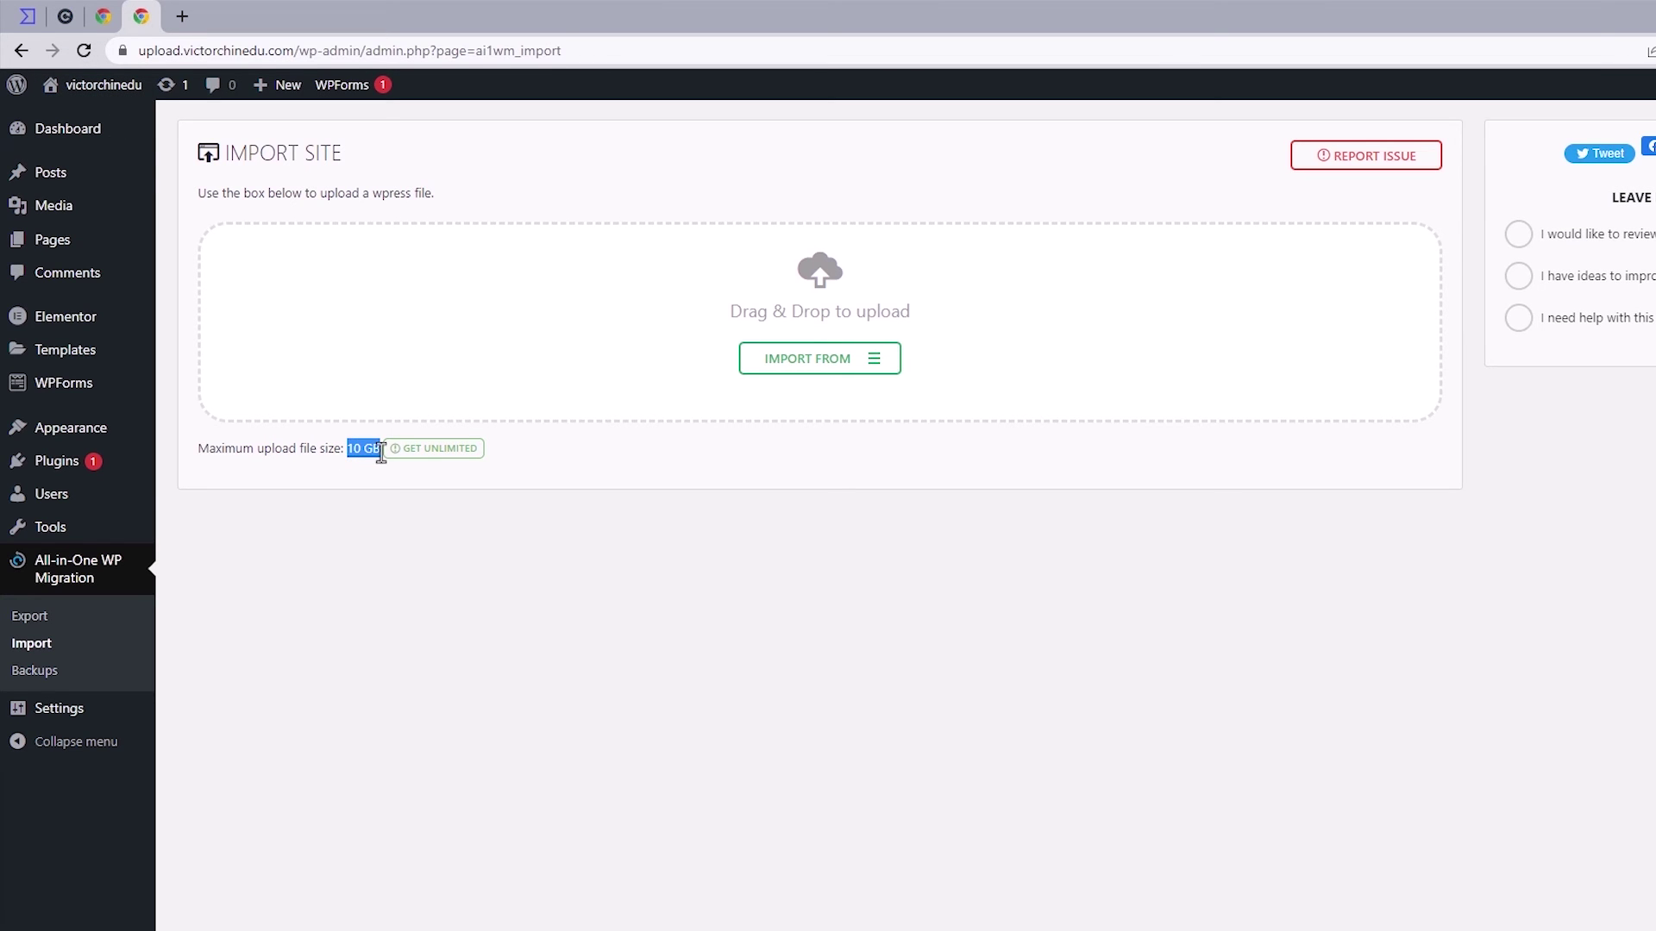
pyautogui.click(324, 417)
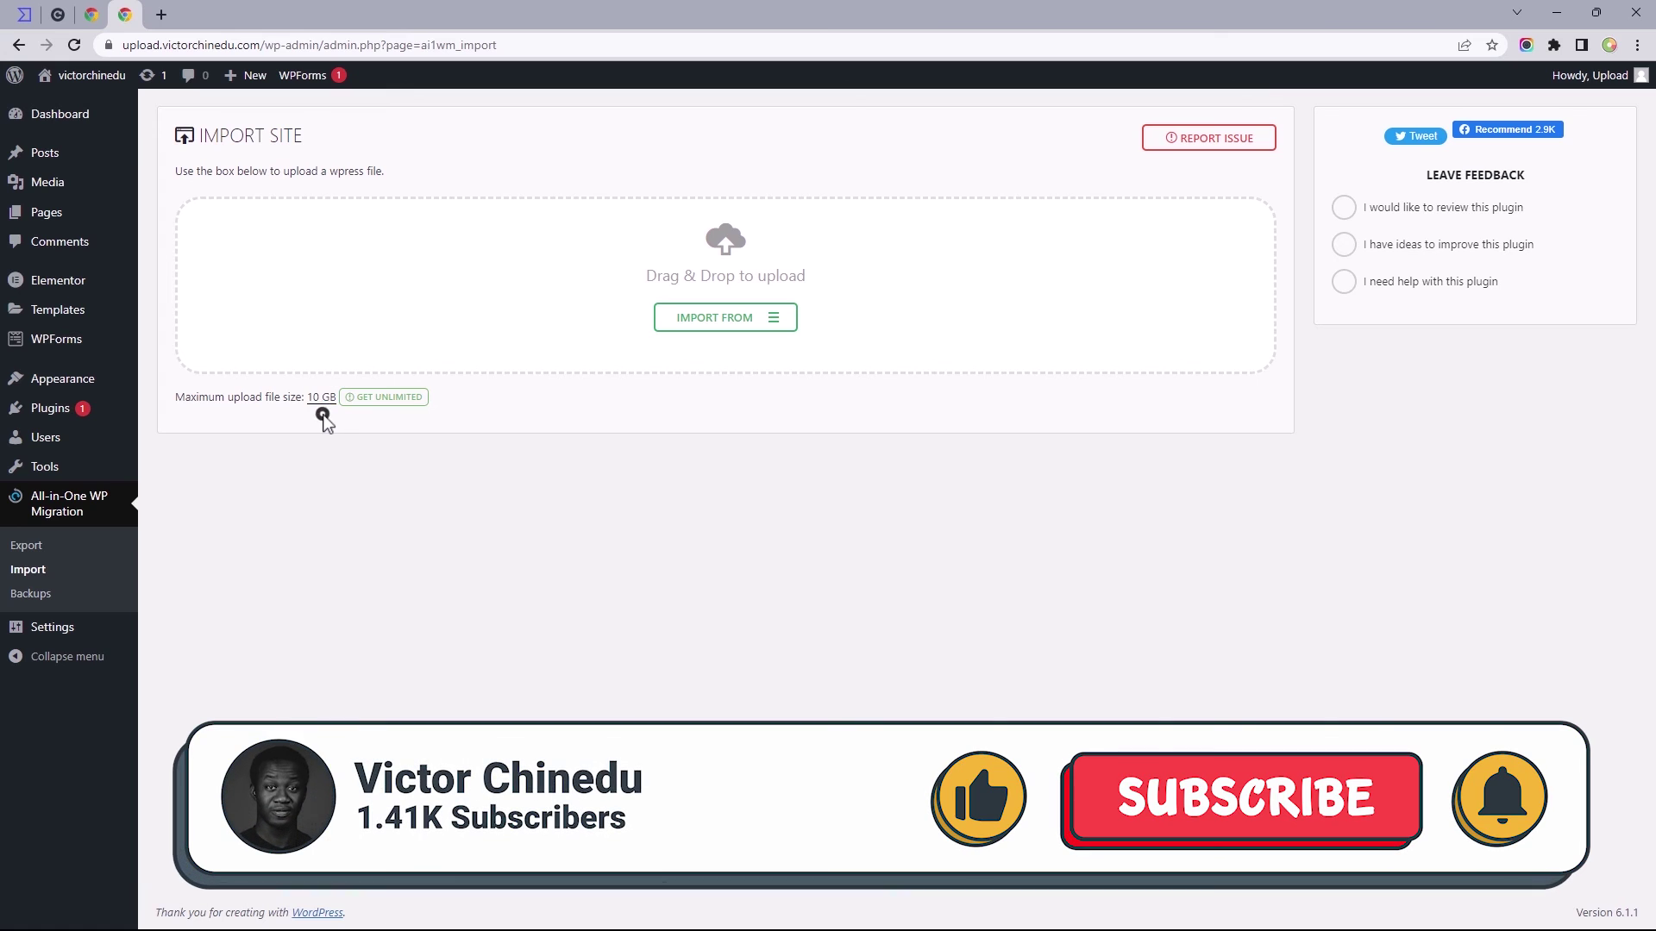